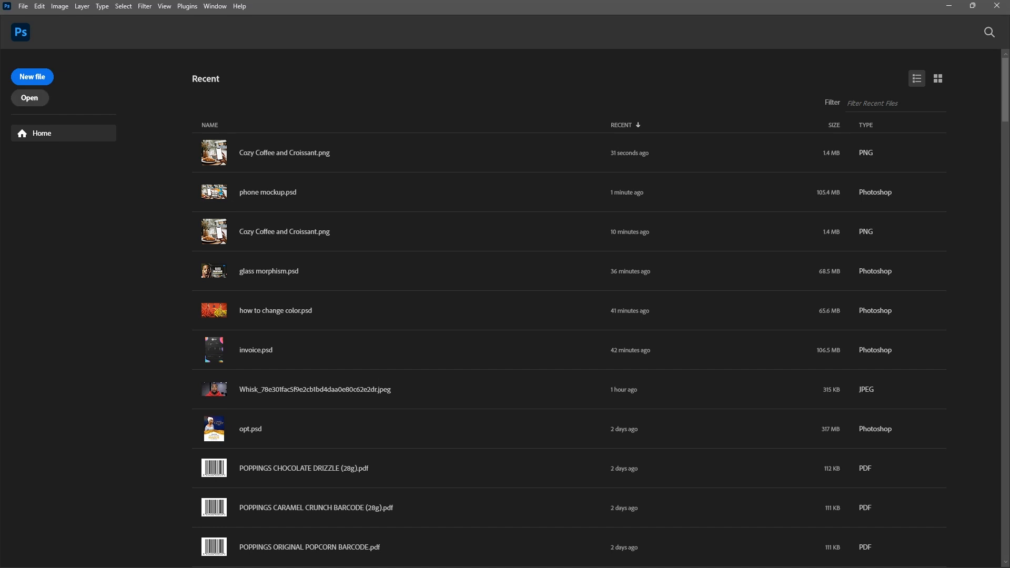
Open the Cozy Coffee and Croissant PNG image, showing the folder's files as extra large icons
{"action": "left_click", "coordinate": [143, 101]}
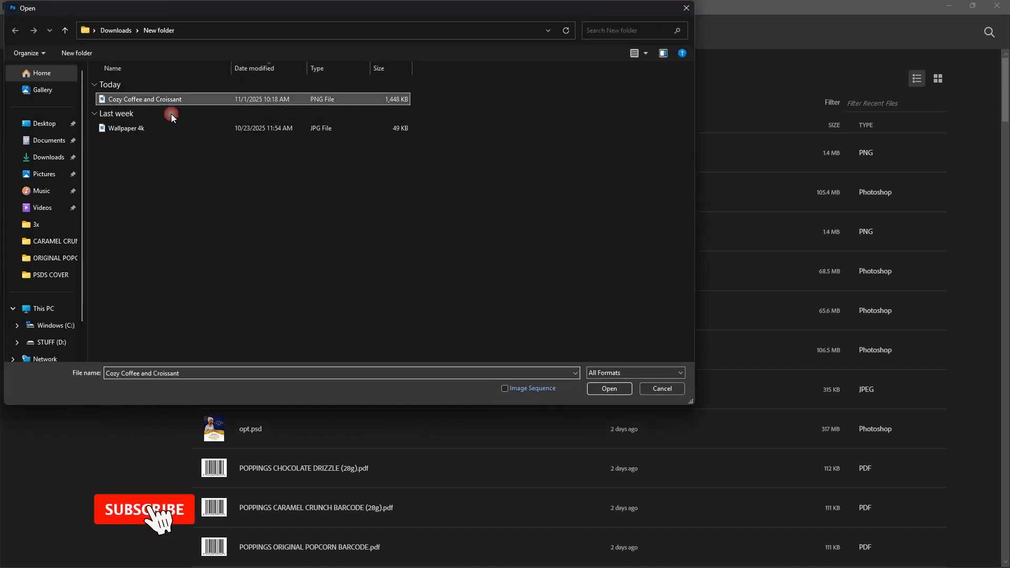
{"action": "right_click", "coordinate": [390, 206]}
{"action": "mouse_move", "coordinate": [431, 212]}
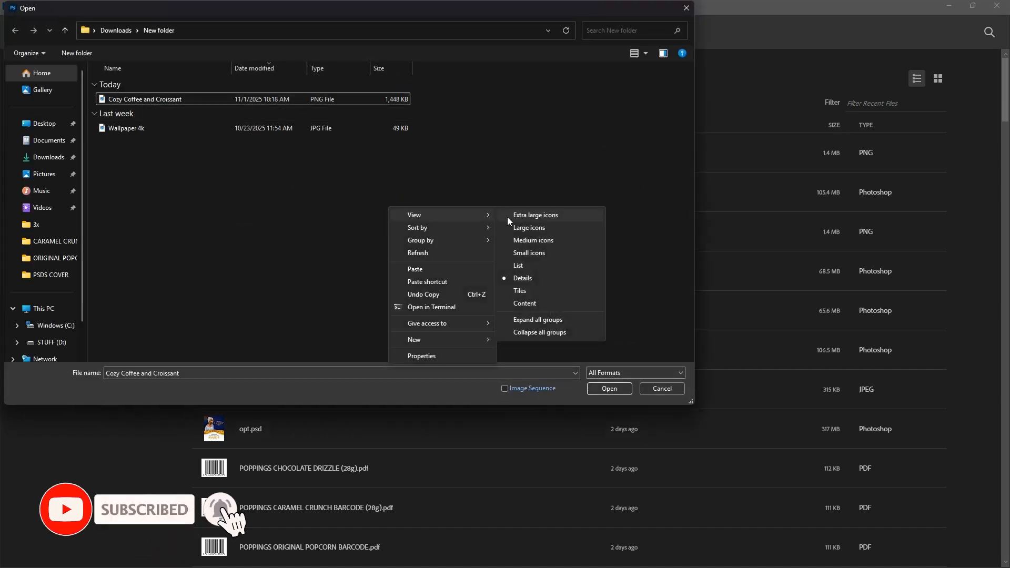
{"action": "left_click", "coordinate": [513, 217]}
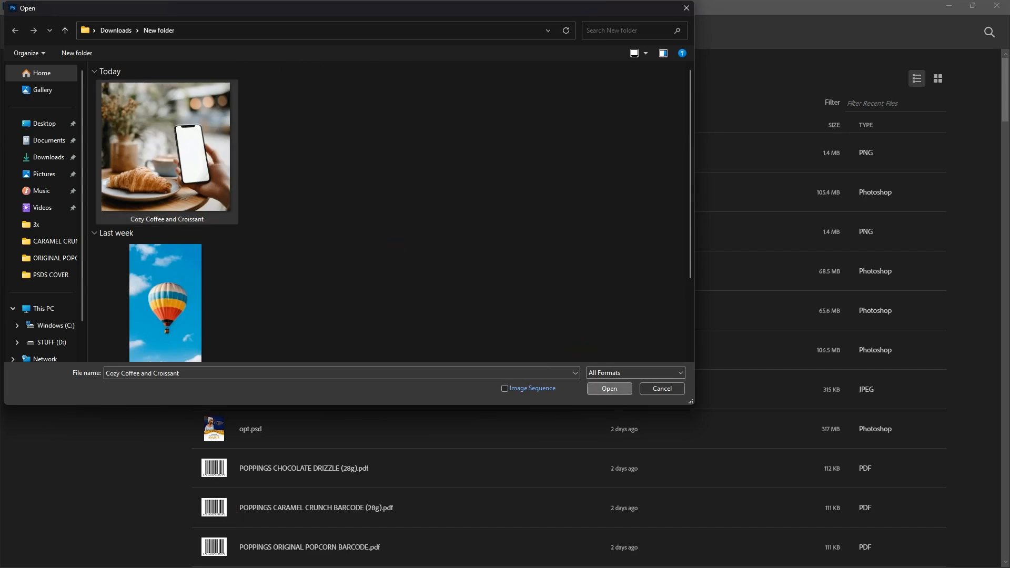
{"action": "left_click", "coordinate": [609, 388]}
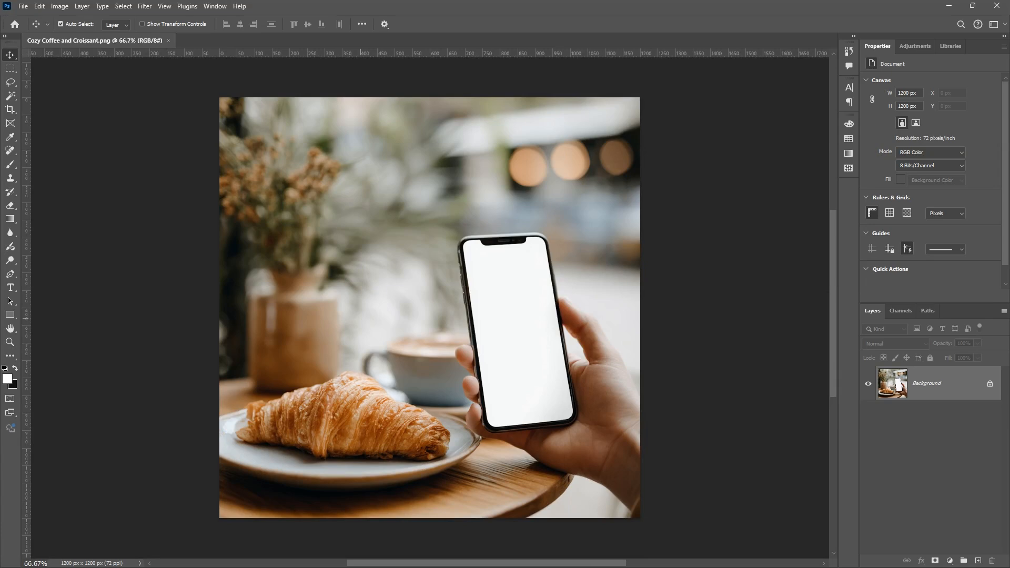
Add a new empty layer above the Background photo
{"action": "key", "text": "ctrl+plus"}
{"action": "key", "text": "ctrl+plus"}
{"action": "left_click_drag", "start_coordinate": [555, 392], "coordinate": [271, 317]}
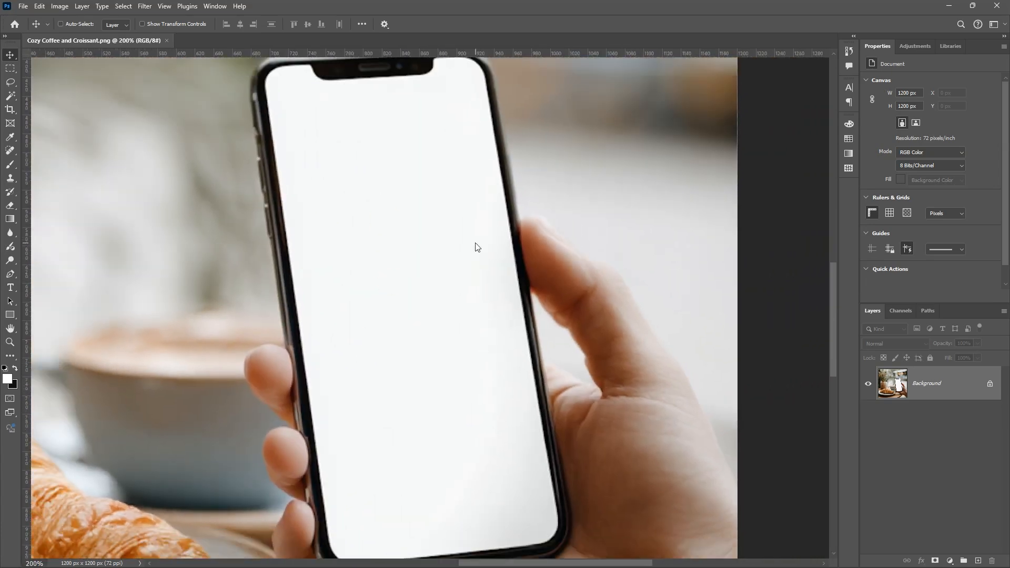
{"action": "key", "text": "ctrl+minus"}
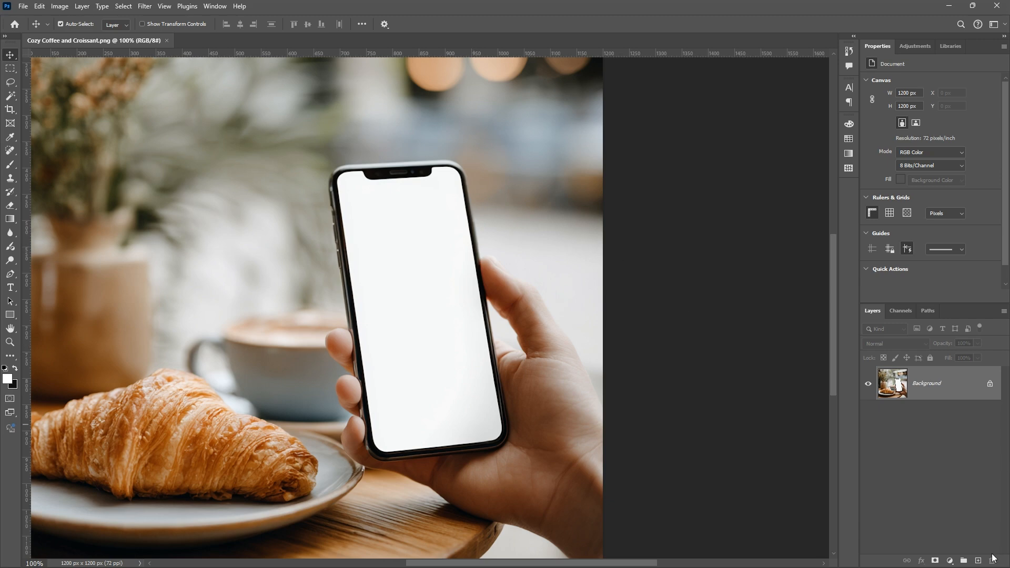
{"action": "left_click", "coordinate": [976, 561]}
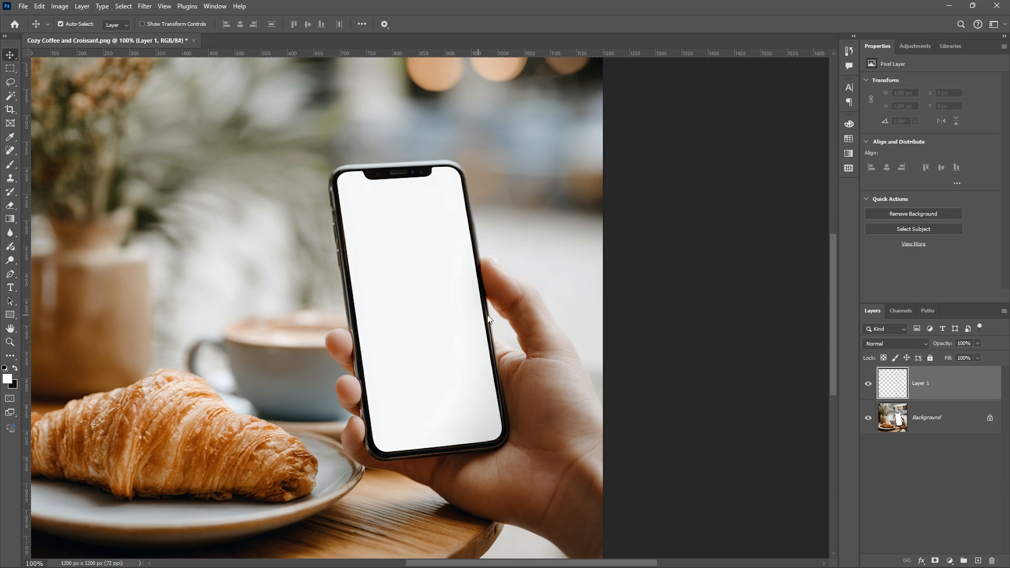
{"action": "scroll", "coordinate": [473, 316], "scroll_direction": "down", "scroll_amount": 2}
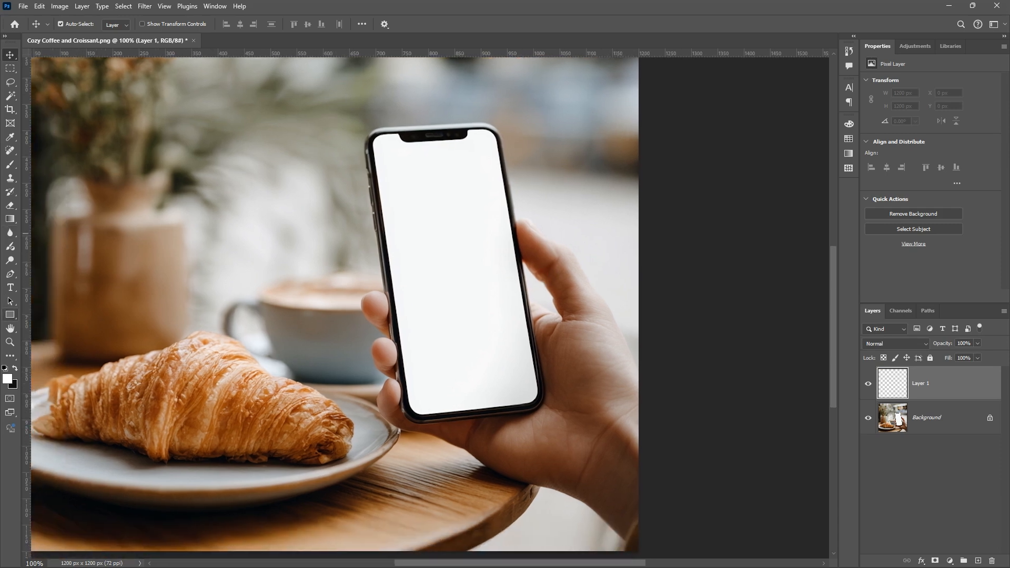
Draw a red rectangle about 290 px wide and 553 px high and move it over the phone screen
{"action": "left_click", "coordinate": [10, 314]}
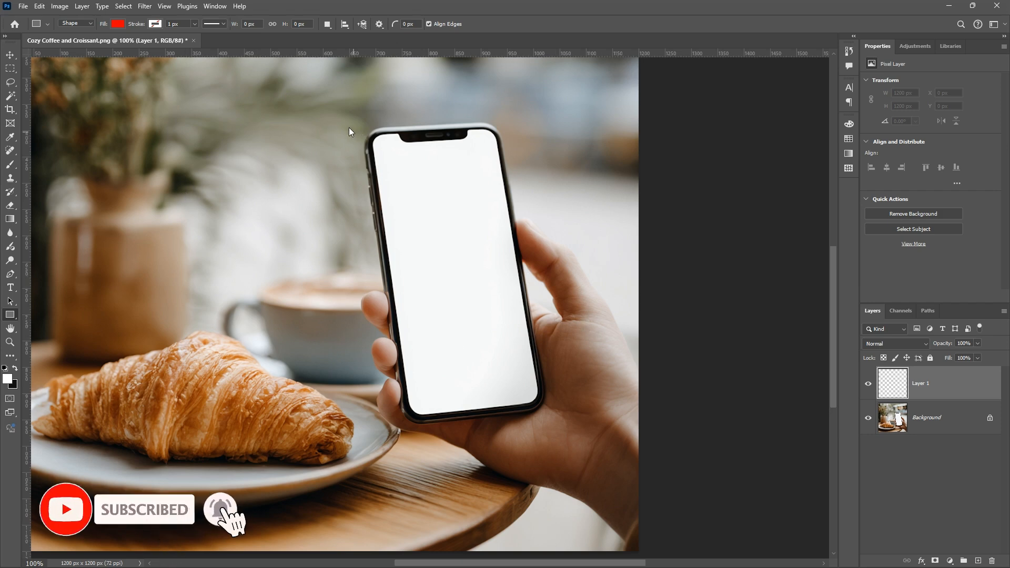
{"action": "left_click_drag", "start_coordinate": [353, 131], "coordinate": [505, 421]}
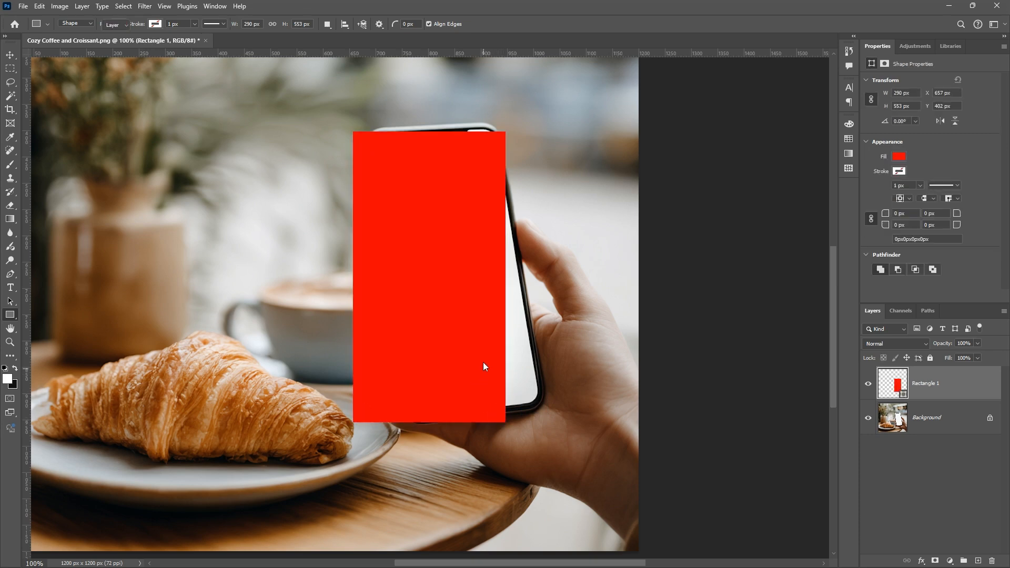
{"action": "key", "text": "v"}
{"action": "left_click_drag", "start_coordinate": [478, 341], "coordinate": [349, 340]}
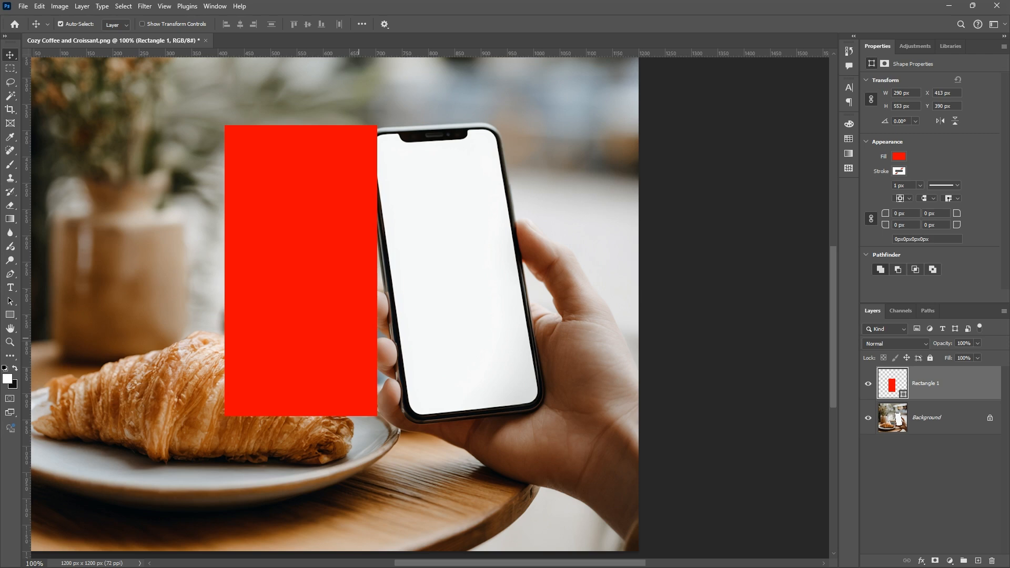
{"action": "left_click_drag", "start_coordinate": [314, 316], "coordinate": [347, 332]}
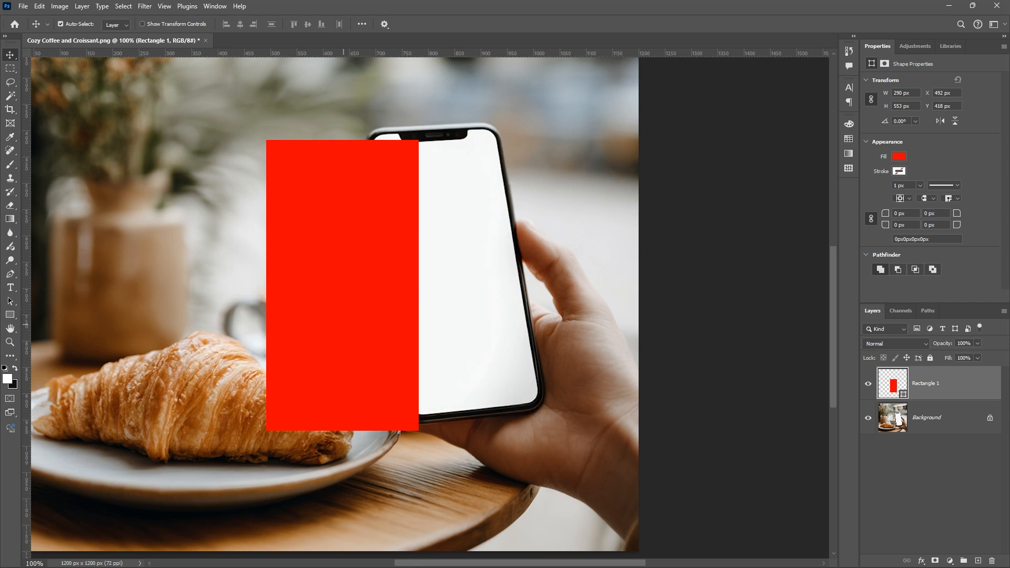
{"action": "left_click_drag", "start_coordinate": [388, 315], "coordinate": [364, 321]}
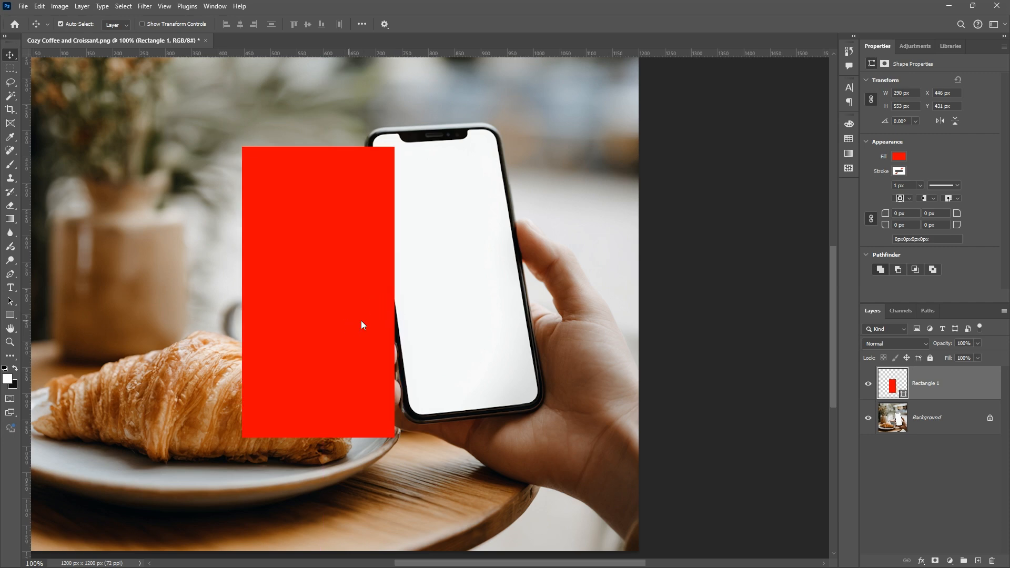
{"action": "left_click_drag", "start_coordinate": [403, 318], "coordinate": [498, 311]}
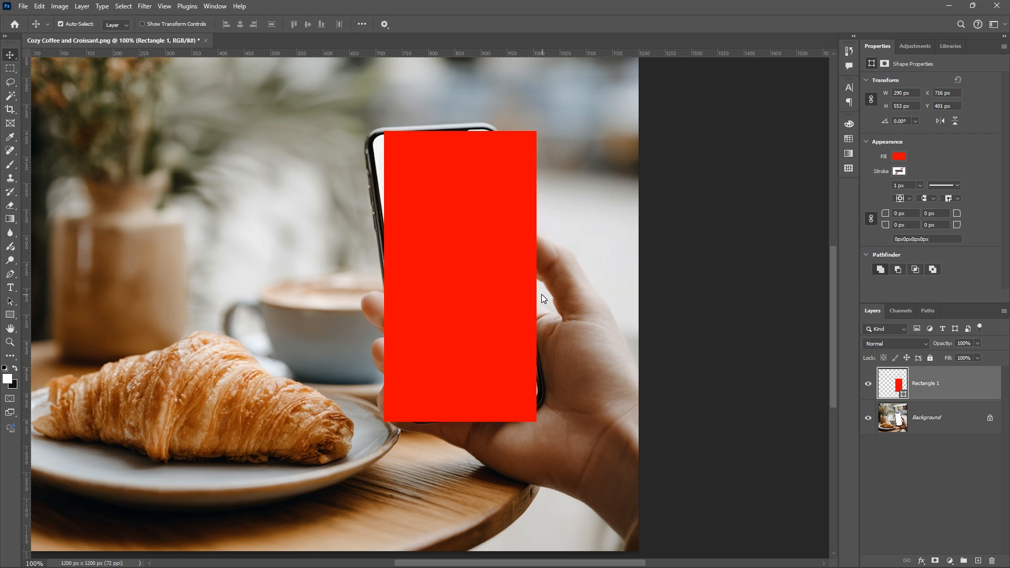
{"action": "left_click", "coordinate": [574, 274]}
Convert the red rectangle layer to a smart object
{"action": "left_click", "coordinate": [918, 391]}
{"action": "right_click", "coordinate": [925, 385]}
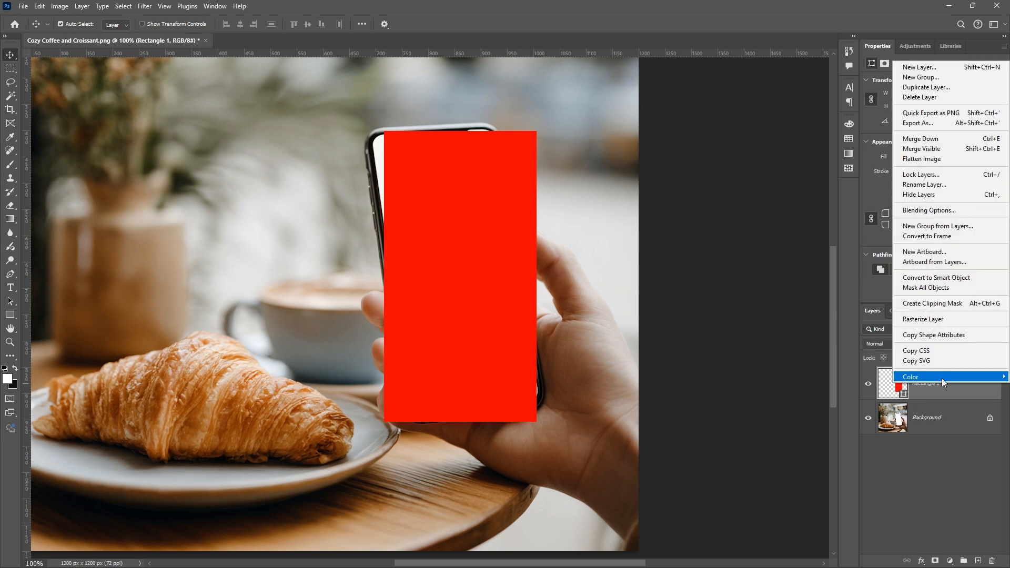
{"action": "left_click", "coordinate": [959, 280]}
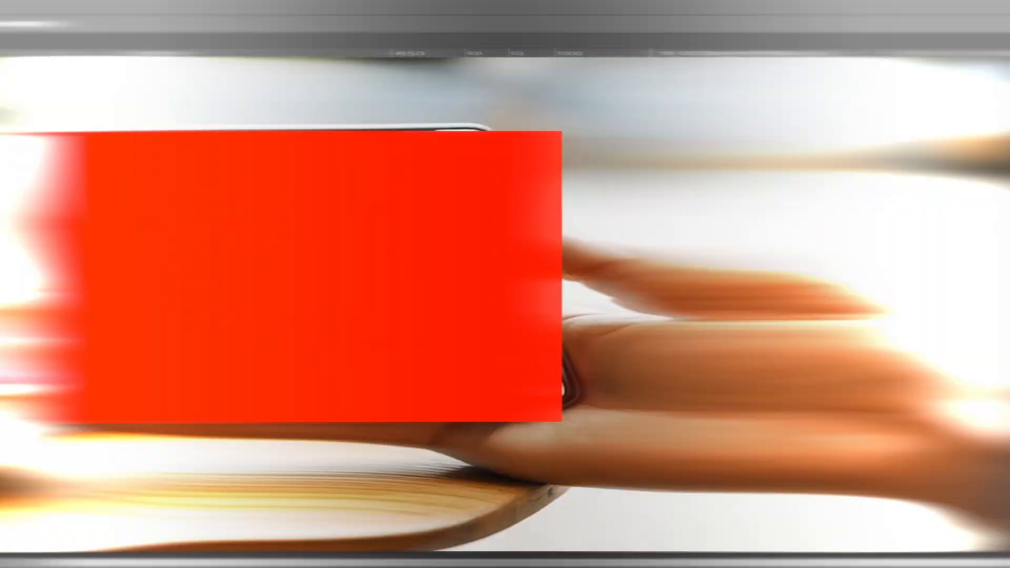
Rename the smart object layer as PLACE IMAGE
{"action": "double_click", "coordinate": [926, 384]}
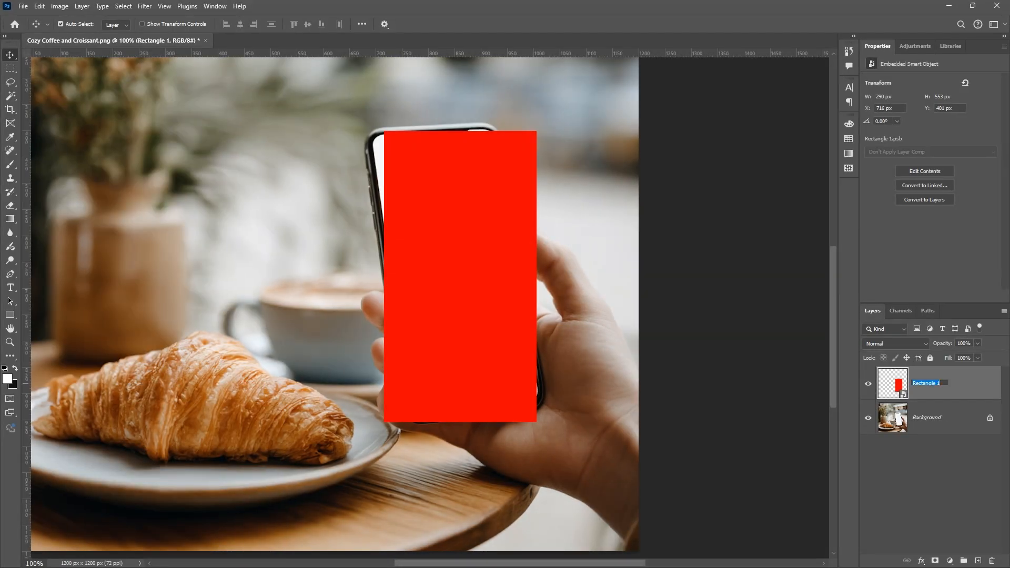
{"action": "type", "text": "PLAC"}
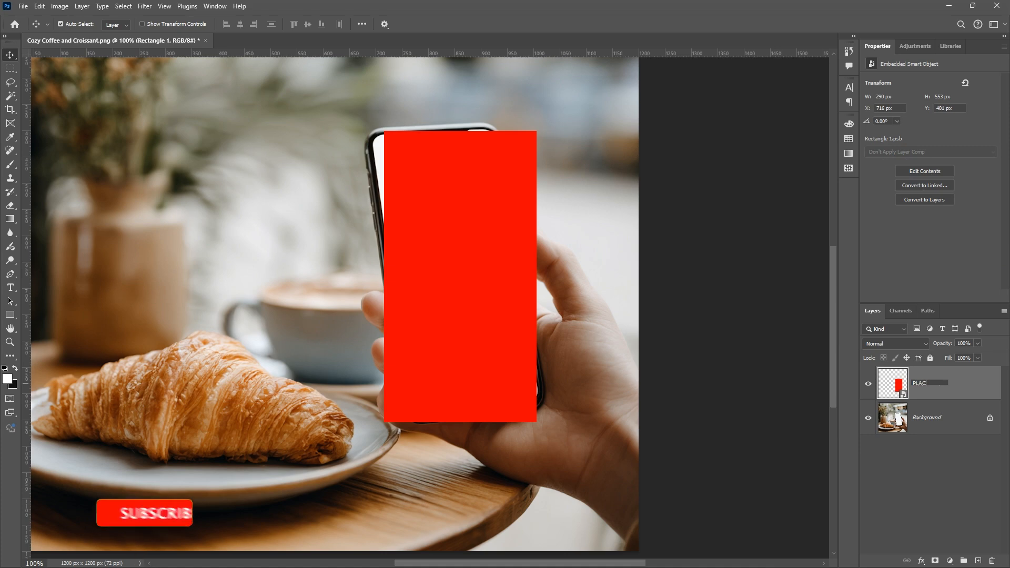
{"action": "type", "text": "E IMAGE\\"}
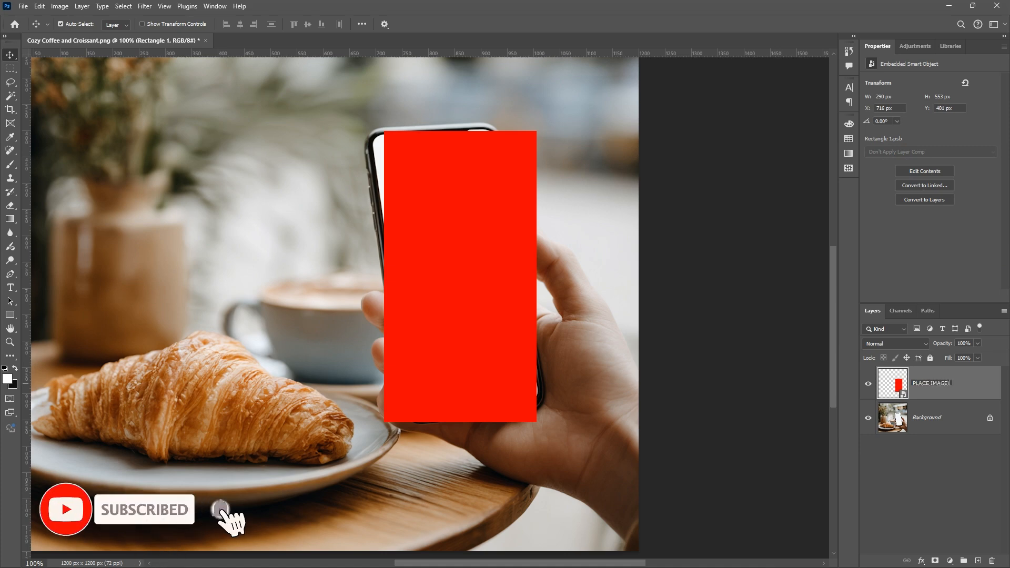
{"action": "key", "text": "Return"}
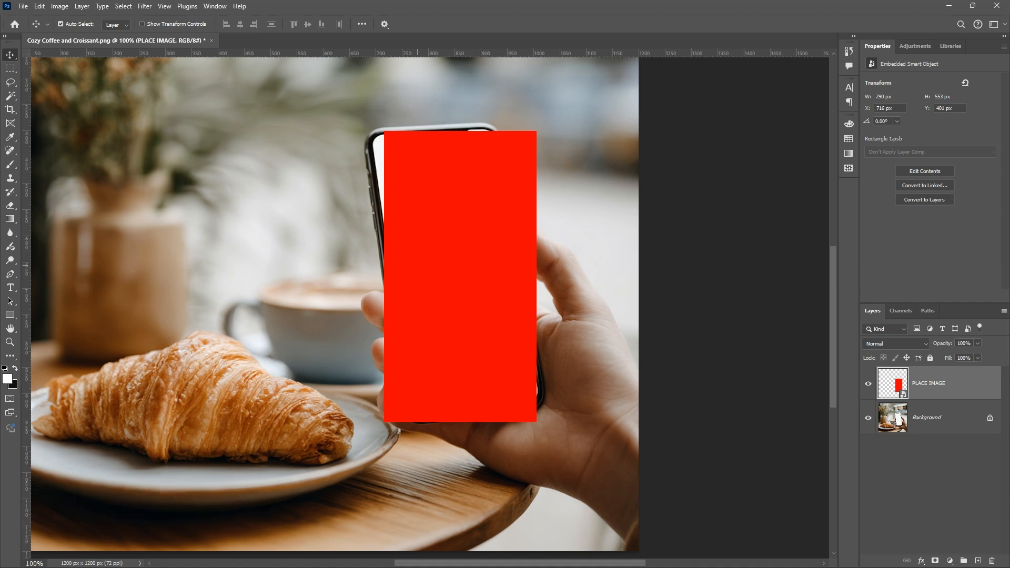
Set the PLACE IMAGE layer's opacity to 57% and reposition the red rectangle over the phone
{"action": "left_click_drag", "start_coordinate": [553, 259], "coordinate": [552, 260]}
{"action": "mouse_move", "coordinate": [534, 265]}
{"action": "left_mouse_down"}
{"action": "mouse_move", "coordinate": [518, 267]}
{"action": "mouse_move", "coordinate": [529, 262]}
{"action": "left_mouse_up"}
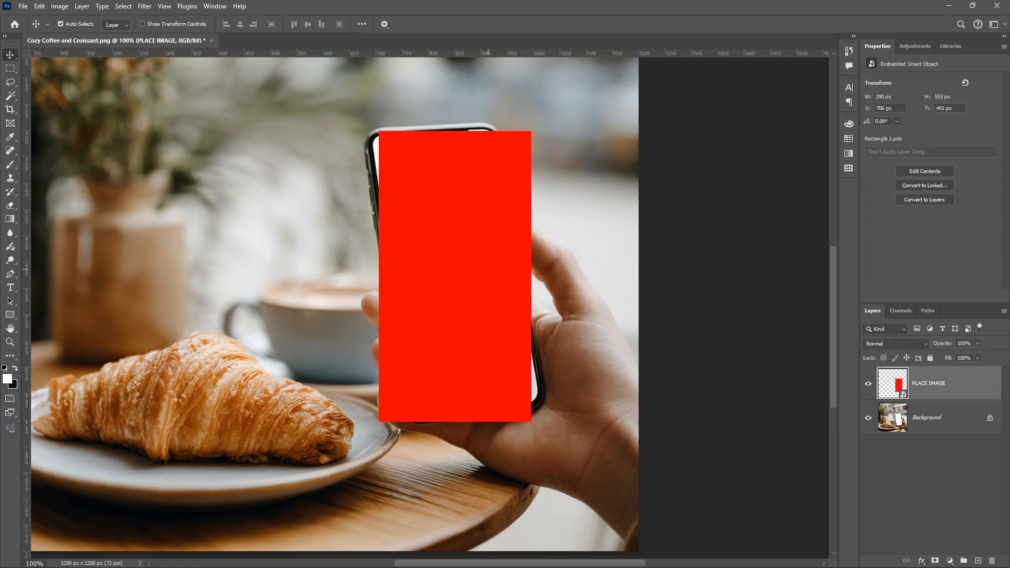
{"action": "left_click_drag", "start_coordinate": [470, 279], "coordinate": [466, 282]}
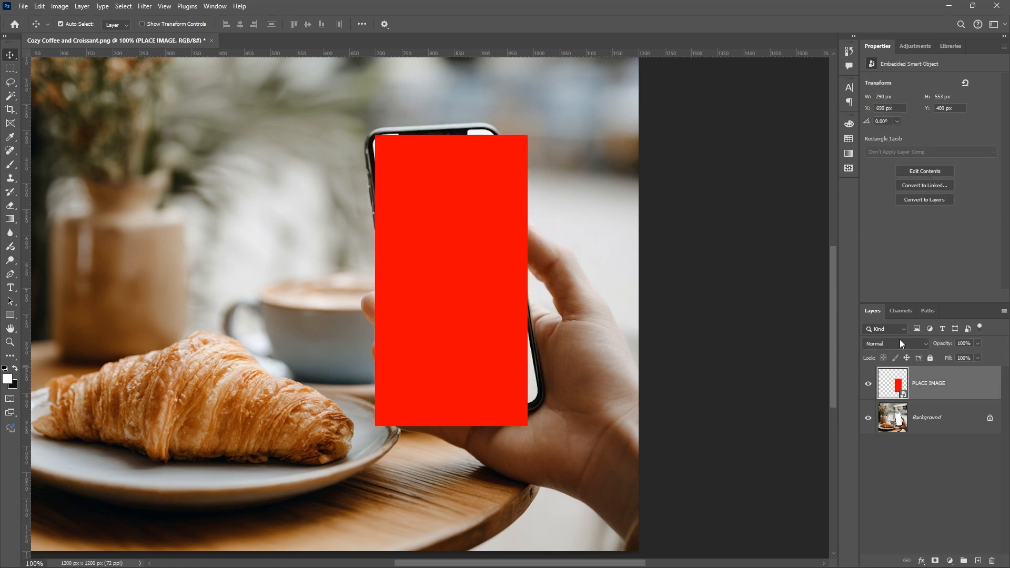
{"action": "left_click_drag", "start_coordinate": [930, 346], "coordinate": [921, 346]}
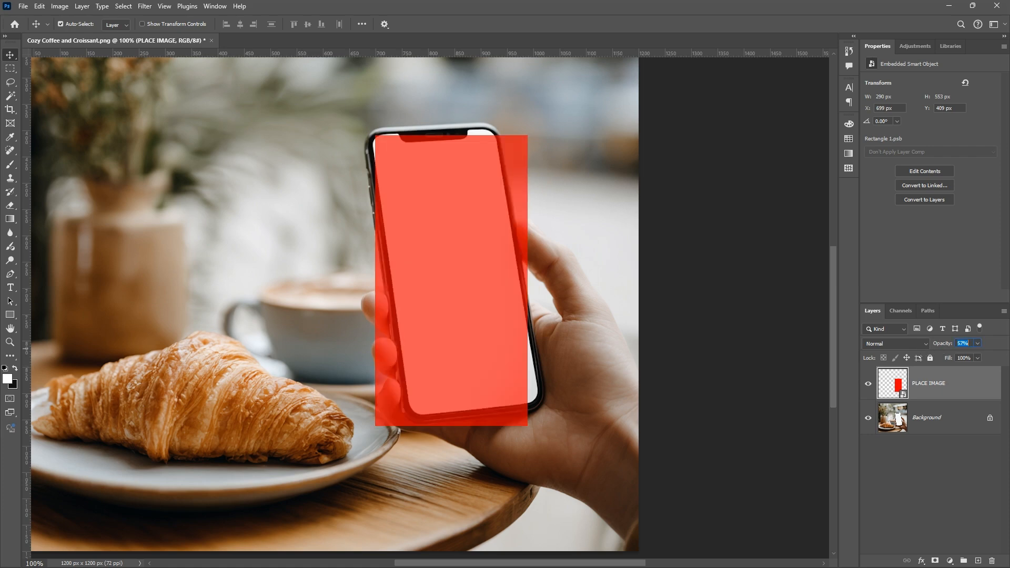
{"action": "left_click_drag", "start_coordinate": [472, 294], "coordinate": [458, 257]}
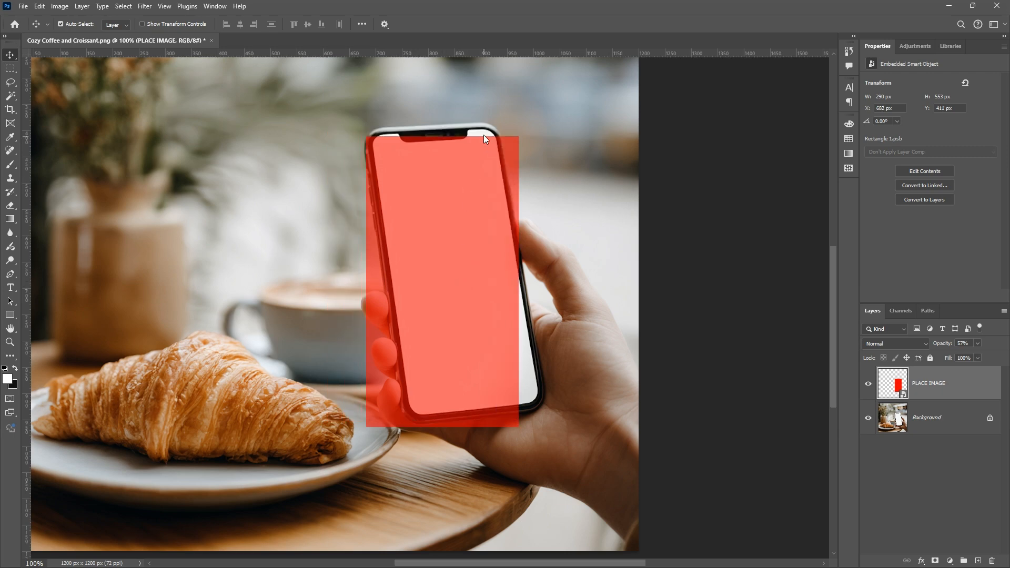
Align the red rectangle's upper-left corner with the upper-left corner of the phone's white screen
{"action": "key", "text": "ctrl+plus"}
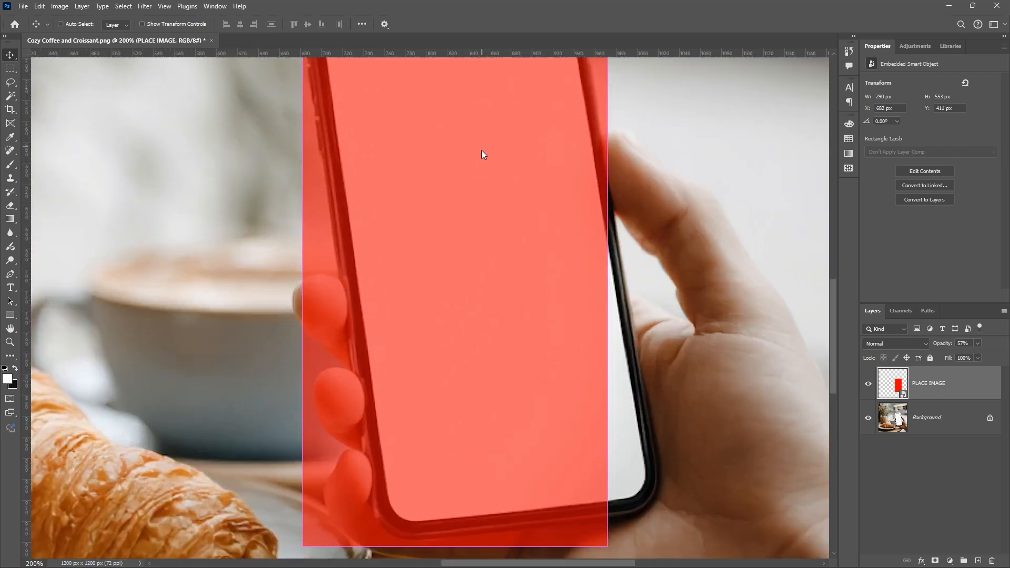
{"action": "scroll", "coordinate": [472, 264], "scroll_direction": "right", "scroll_amount": 2}
{"action": "left_click_drag", "start_coordinate": [466, 434], "coordinate": [490, 401]}
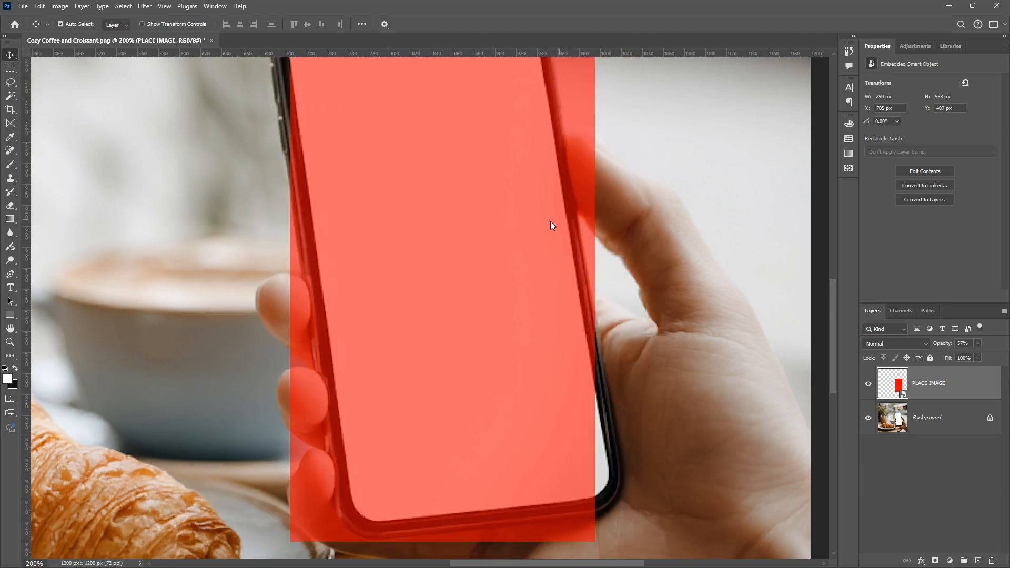
{"action": "left_click_drag", "start_coordinate": [550, 220], "coordinate": [544, 351]}
{"action": "left_click_drag", "start_coordinate": [490, 263], "coordinate": [482, 263]}
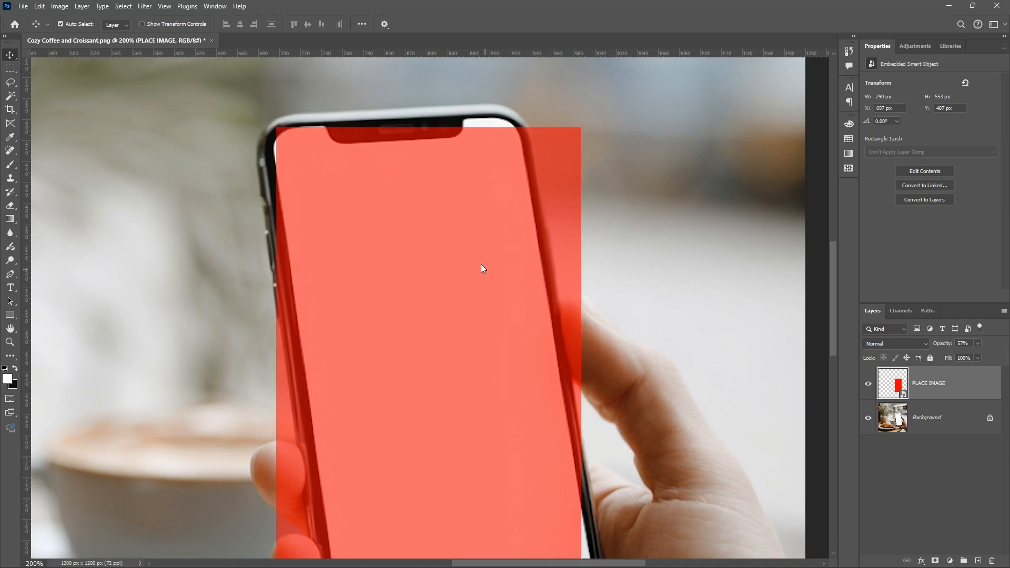
Start a Distort transform on PLACE IMAGE and fit its upper-right corner to the phone screen's upper-right corner
{"action": "right_click", "coordinate": [490, 277]}
{"action": "left_click", "coordinate": [529, 321]}
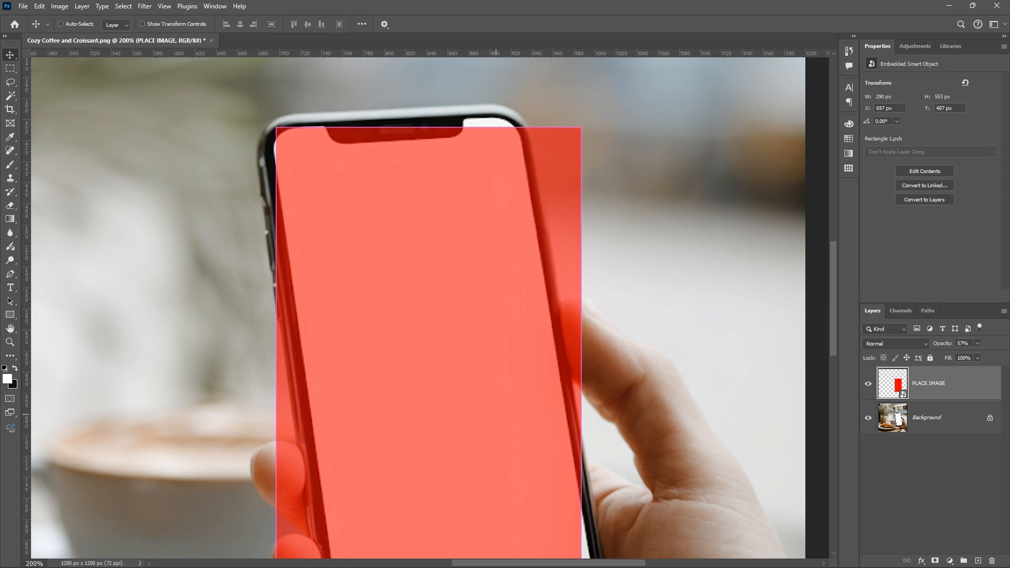
{"action": "key", "text": "ctrl+t"}
{"action": "right_click", "coordinate": [485, 359]}
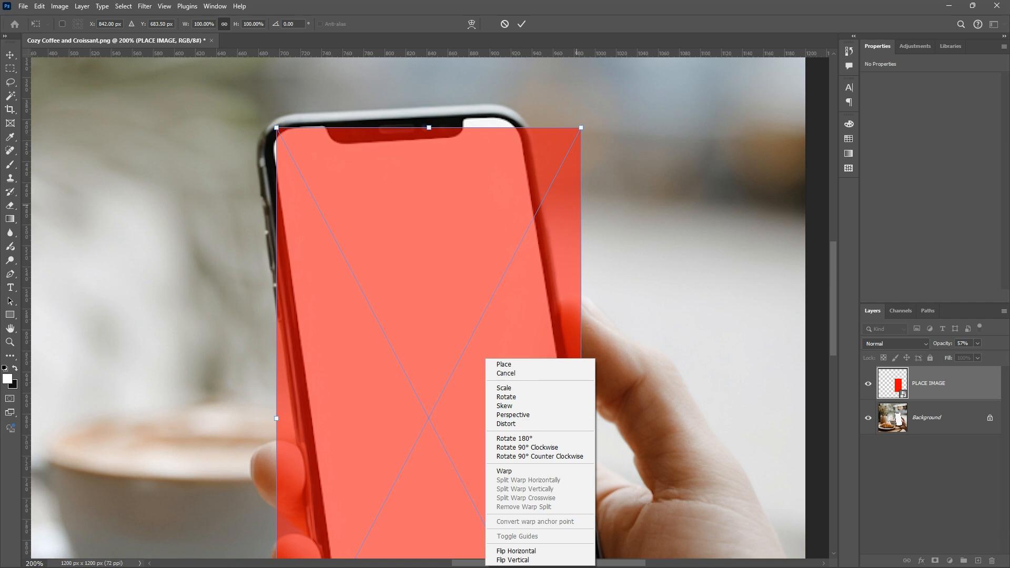
{"action": "left_click", "coordinate": [532, 424]}
{"action": "left_click_drag", "start_coordinate": [505, 299], "coordinate": [522, 377]}
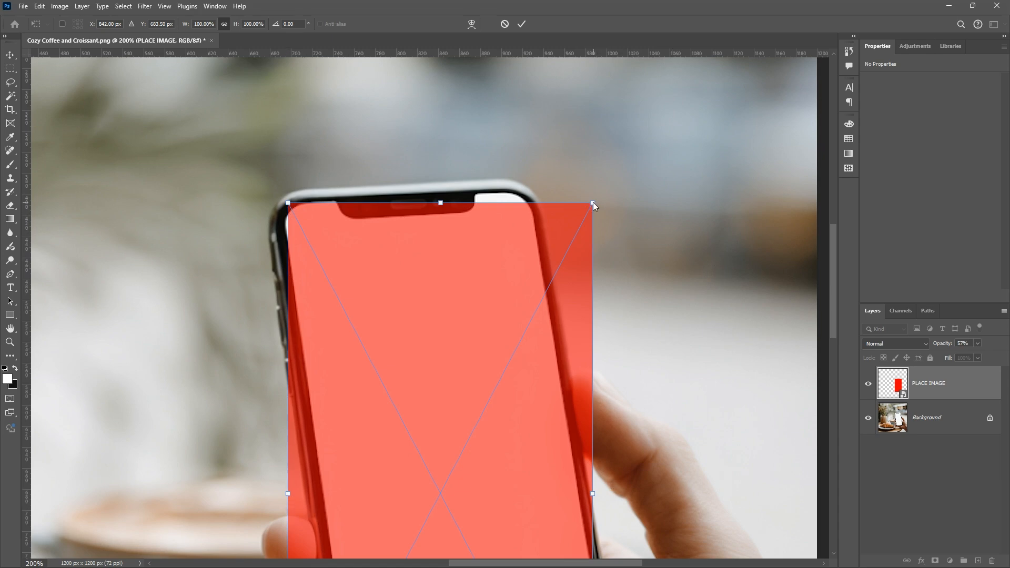
{"action": "left_click_drag", "start_coordinate": [592, 203], "coordinate": [531, 188]}
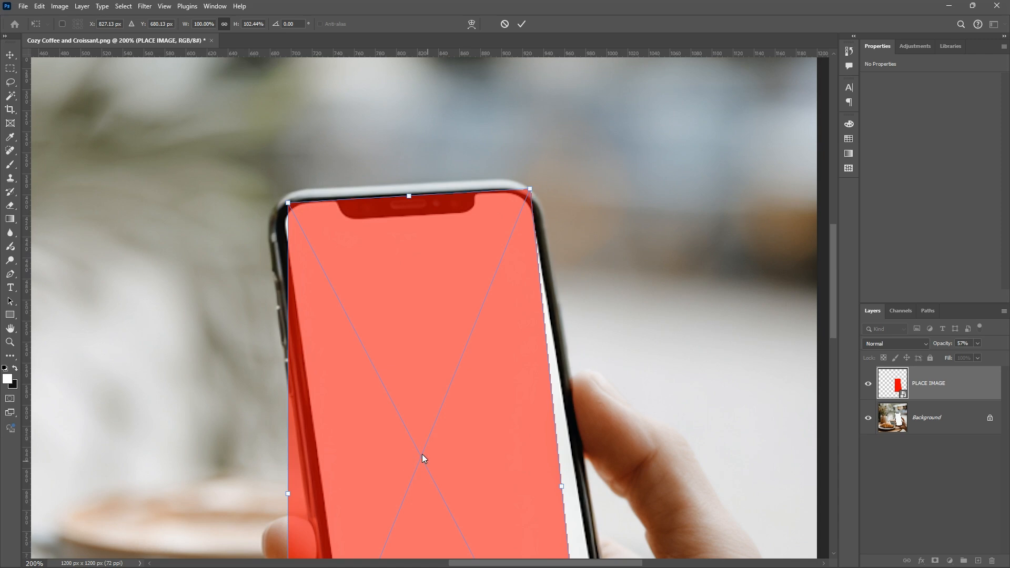
Distort the rectangle's two lower corners to match the lower corners of the phone screen
{"action": "left_click_drag", "start_coordinate": [422, 453], "coordinate": [373, 193]}
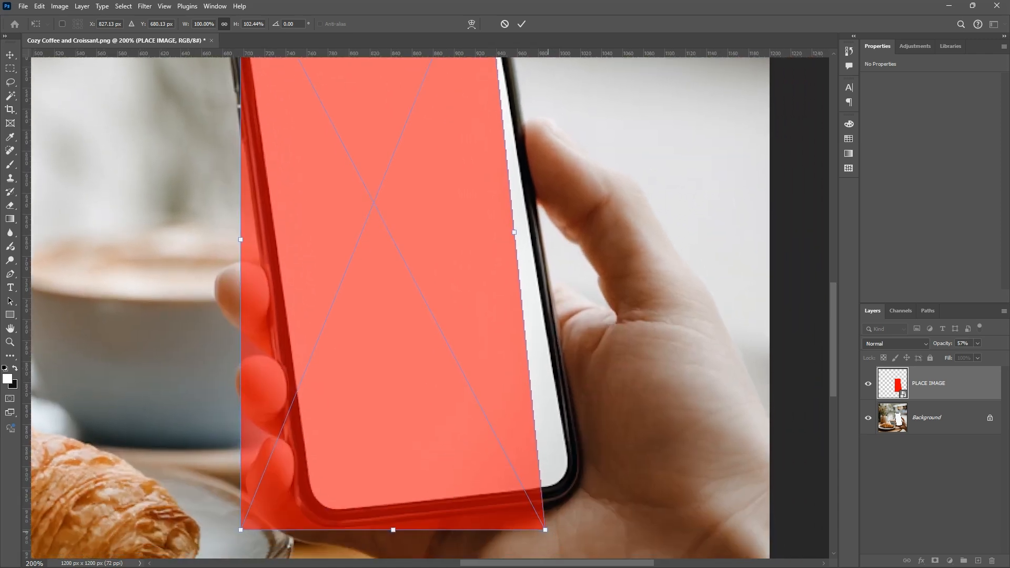
{"action": "left_click_drag", "start_coordinate": [545, 530], "coordinate": [575, 482]}
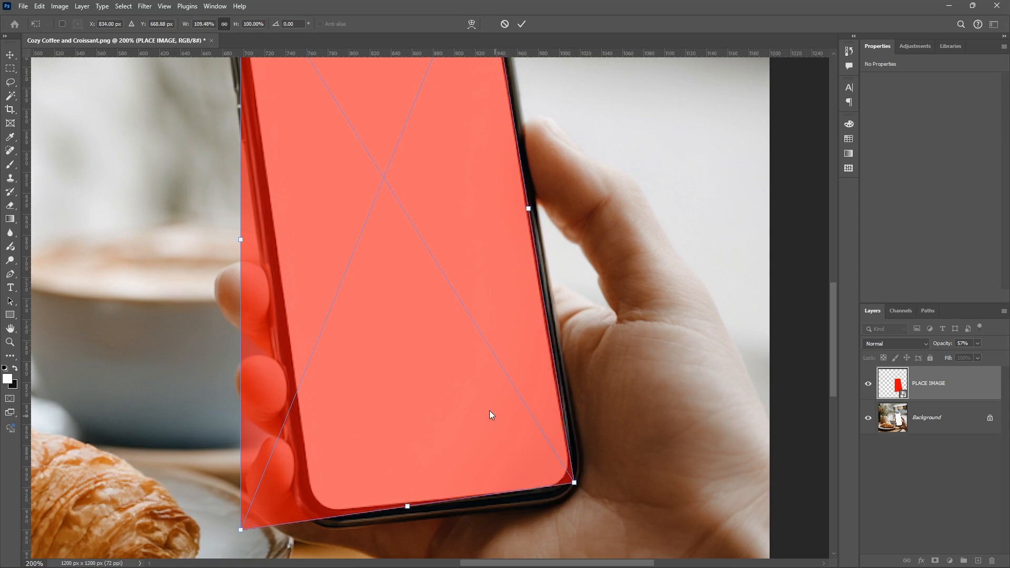
{"action": "left_click_drag", "start_coordinate": [489, 412], "coordinate": [486, 390]}
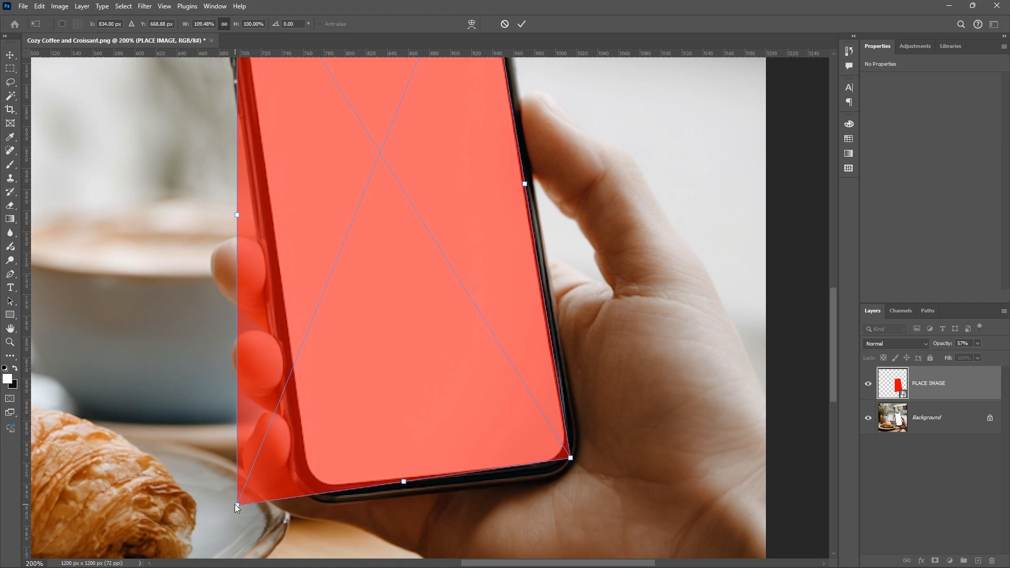
{"action": "left_click_drag", "start_coordinate": [237, 505], "coordinate": [310, 489]}
{"action": "left_click_drag", "start_coordinate": [529, 447], "coordinate": [498, 448]}
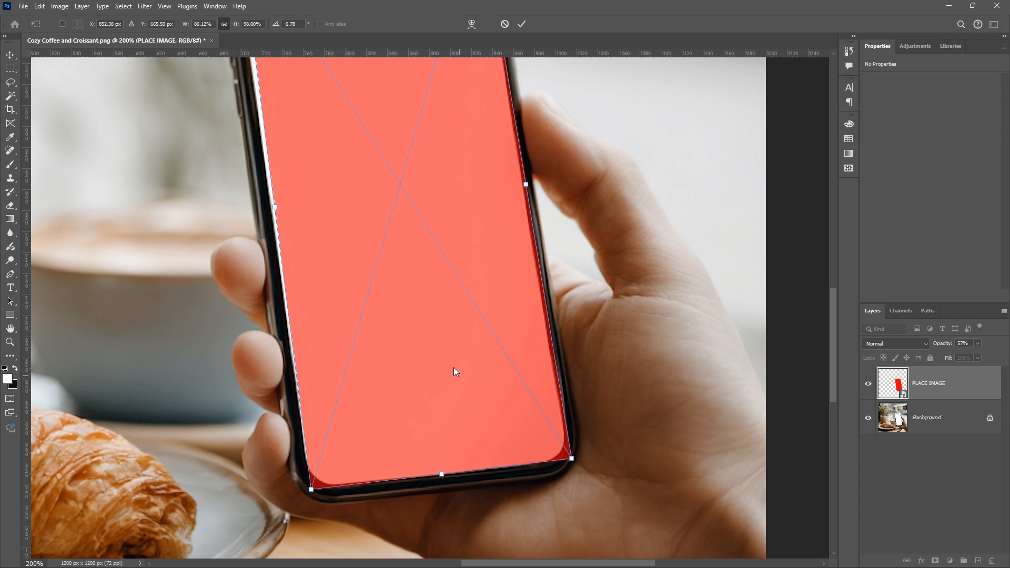
Refit the red rectangle's upper-left corner to the phone screen's upper-left corner and apply the Distort transform
{"action": "left_click_drag", "start_coordinate": [453, 367], "coordinate": [513, 552]}
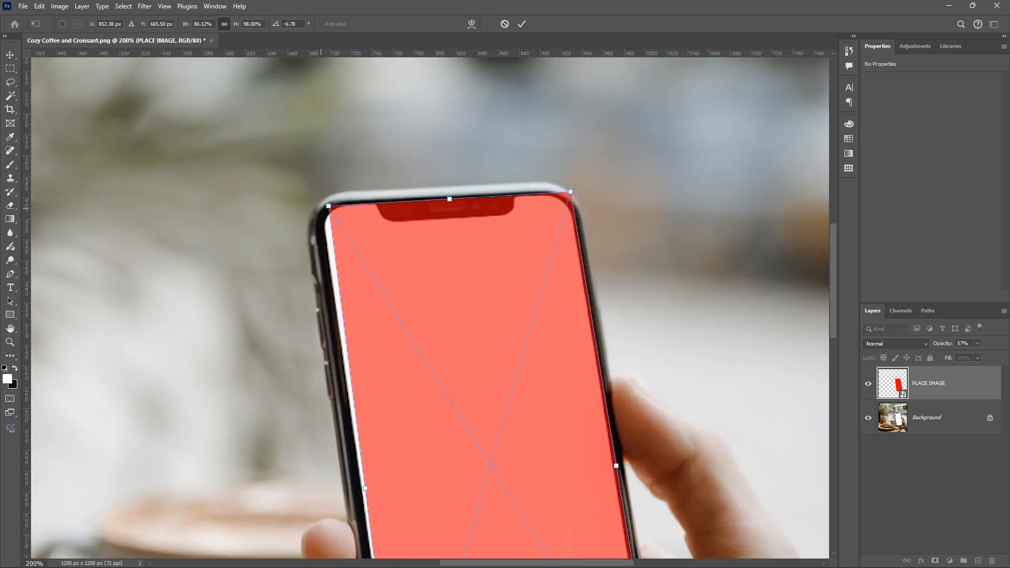
{"action": "left_click_drag", "start_coordinate": [330, 207], "coordinate": [321, 206]}
{"action": "key", "text": "Return"}
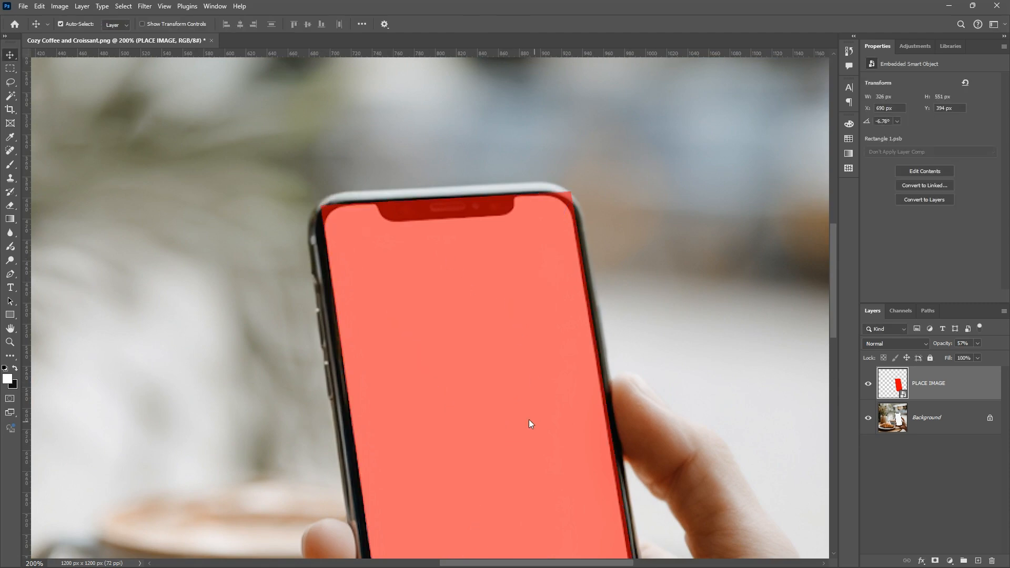
Check the rectangle's fit along the phone edges and set the PLACE IMAGE layer's opacity to 100%
{"action": "scroll", "coordinate": [529, 418], "scroll_direction": "down", "scroll_amount": 5}
{"action": "scroll", "coordinate": [494, 368], "scroll_direction": "up", "scroll_amount": 3}
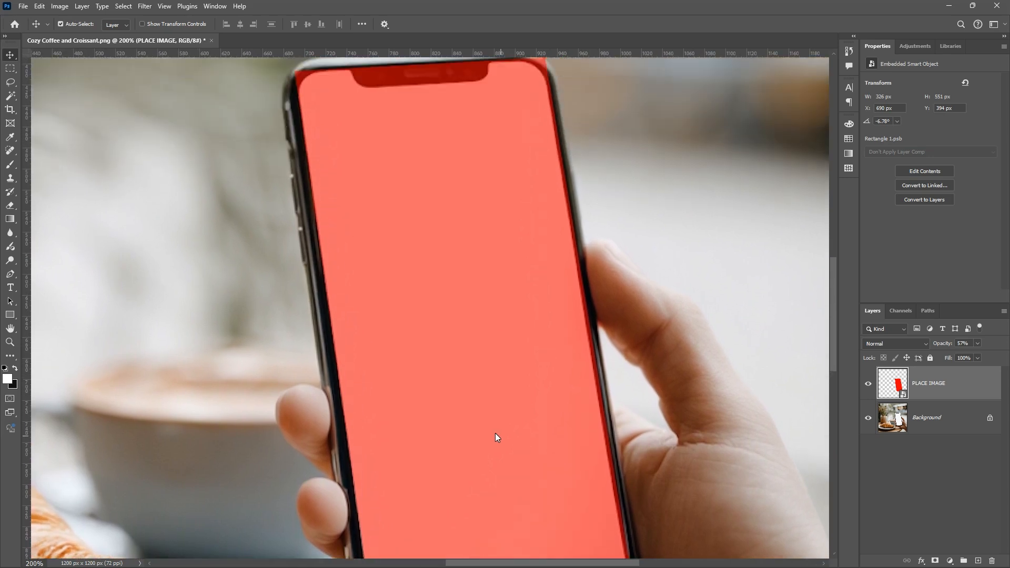
{"action": "scroll", "coordinate": [505, 368], "scroll_direction": "down", "scroll_amount": 2}
{"action": "scroll", "coordinate": [496, 315], "scroll_direction": "down", "scroll_amount": 3}
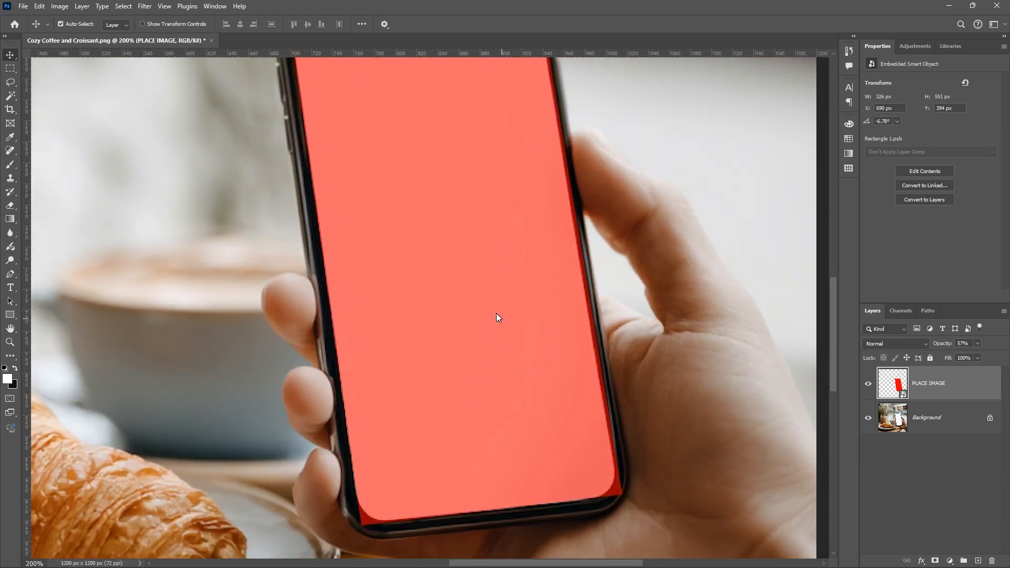
{"action": "scroll", "coordinate": [493, 345], "scroll_direction": "up", "scroll_amount": 1}
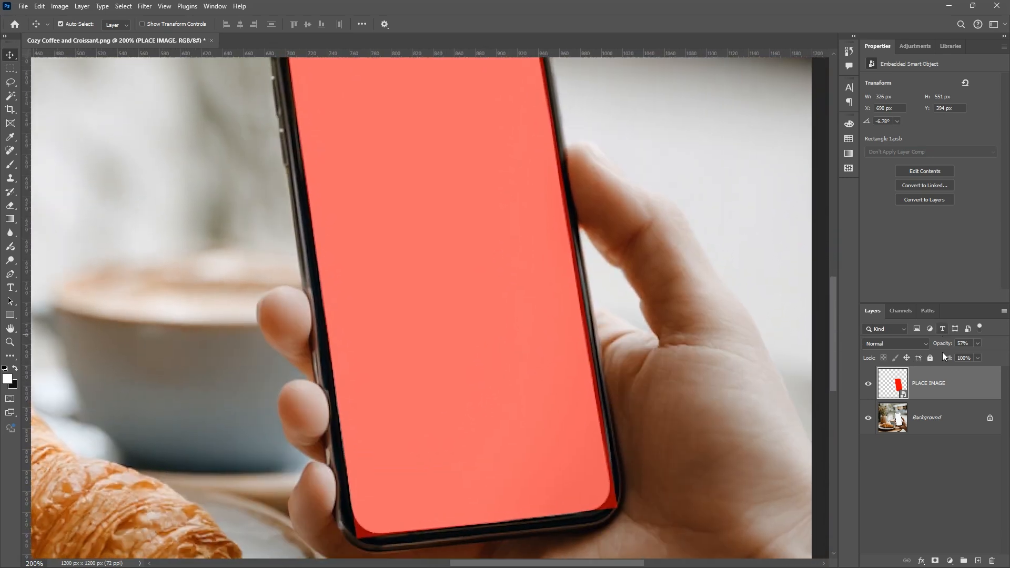
{"action": "left_click_drag", "start_coordinate": [942, 346], "coordinate": [1006, 345]}
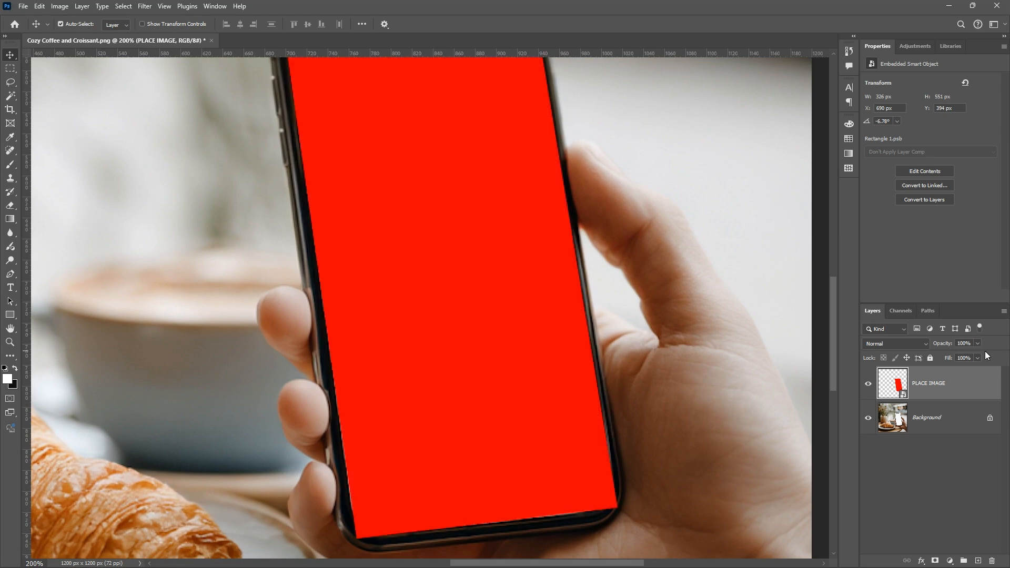
{"action": "scroll", "coordinate": [568, 324], "scroll_direction": "up", "scroll_amount": 3}
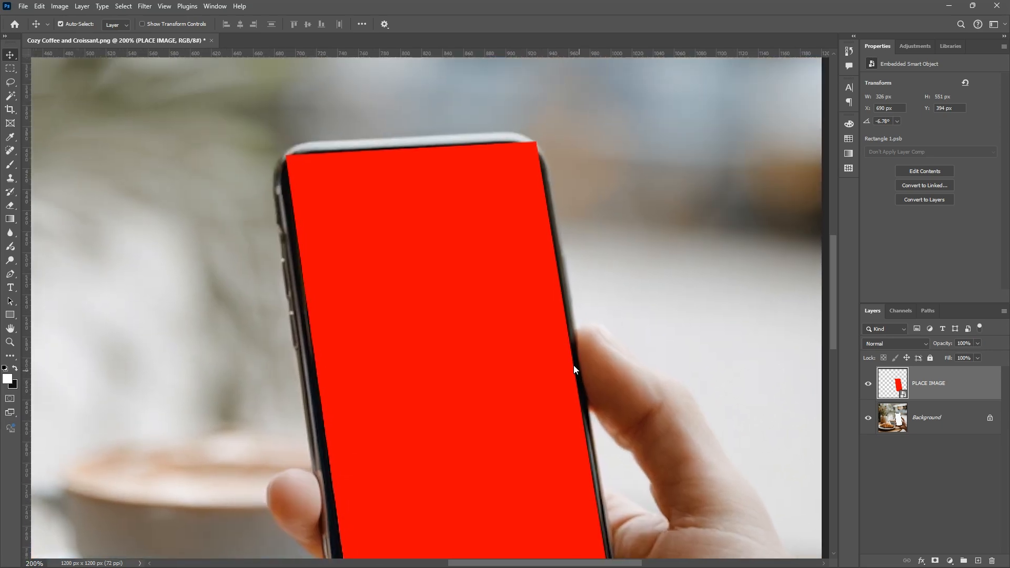
{"action": "key", "text": "ctrl"}
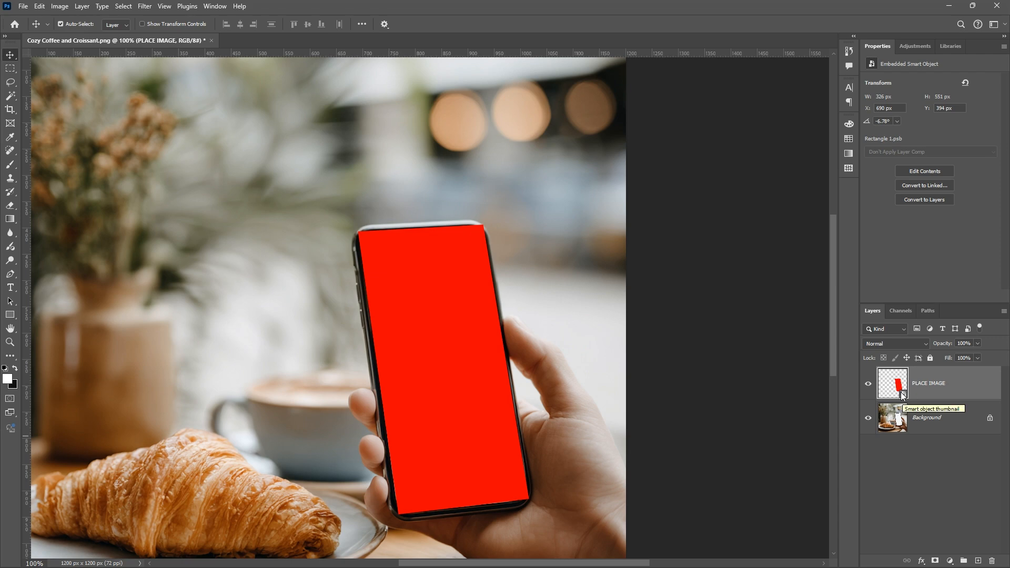
Open the PLACE IMAGE smart object's contents and place the Wallpaper 4k image in it as an embedded object
{"action": "double_click", "coordinate": [894, 393]}
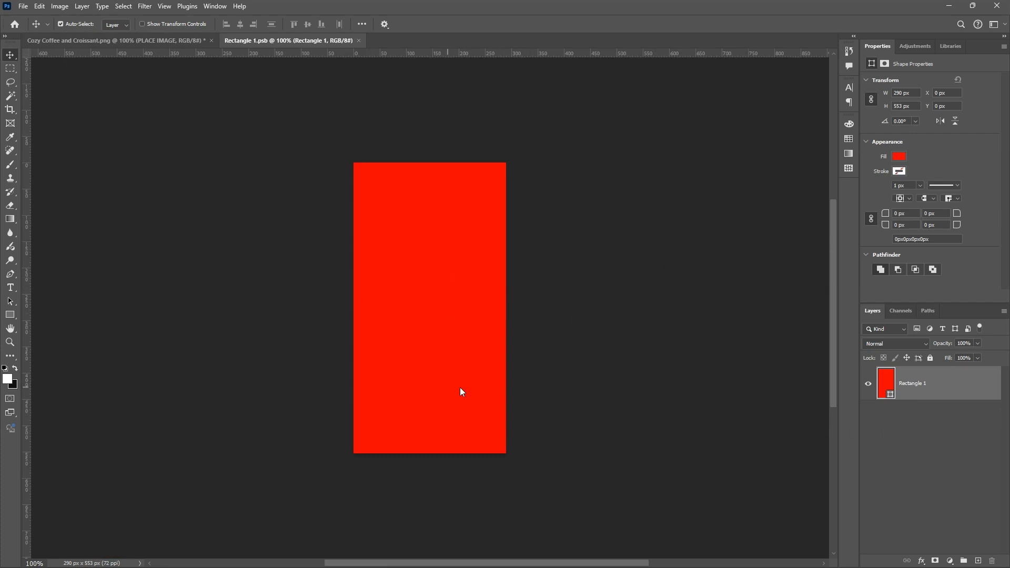
{"action": "left_click", "coordinate": [24, 6]}
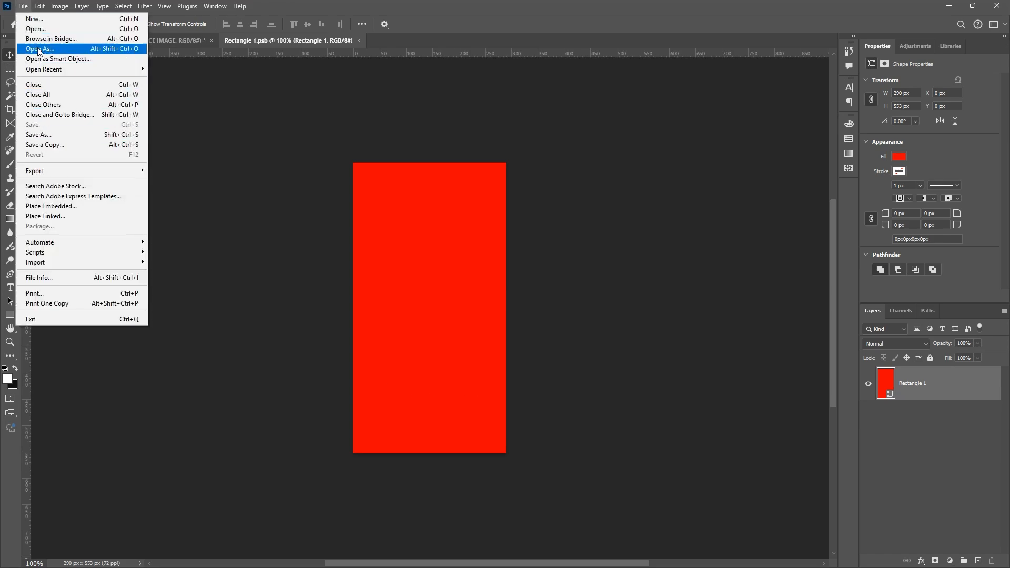
{"action": "mouse_move", "coordinate": [39, 6]}
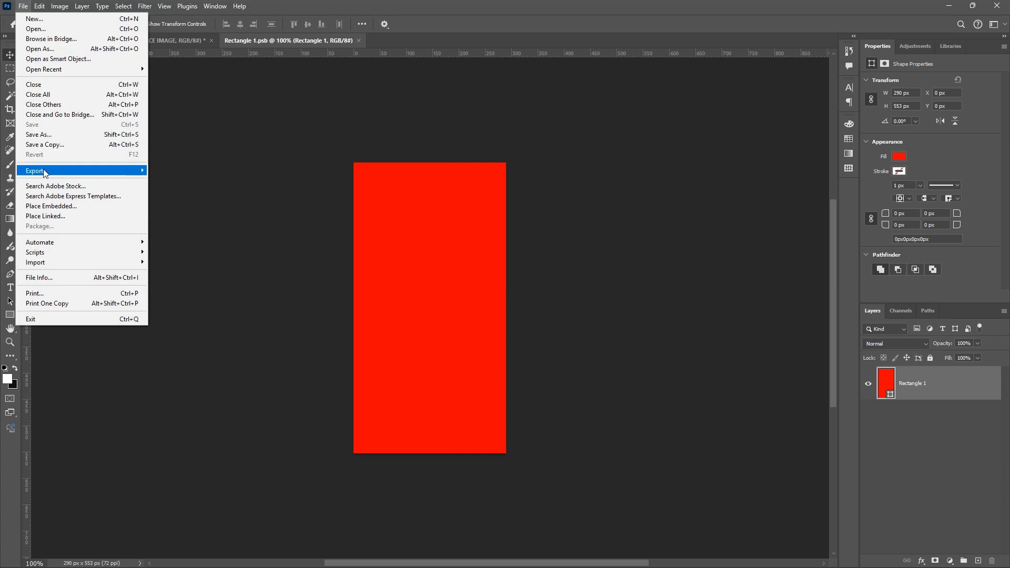
{"action": "left_click", "coordinate": [65, 208]}
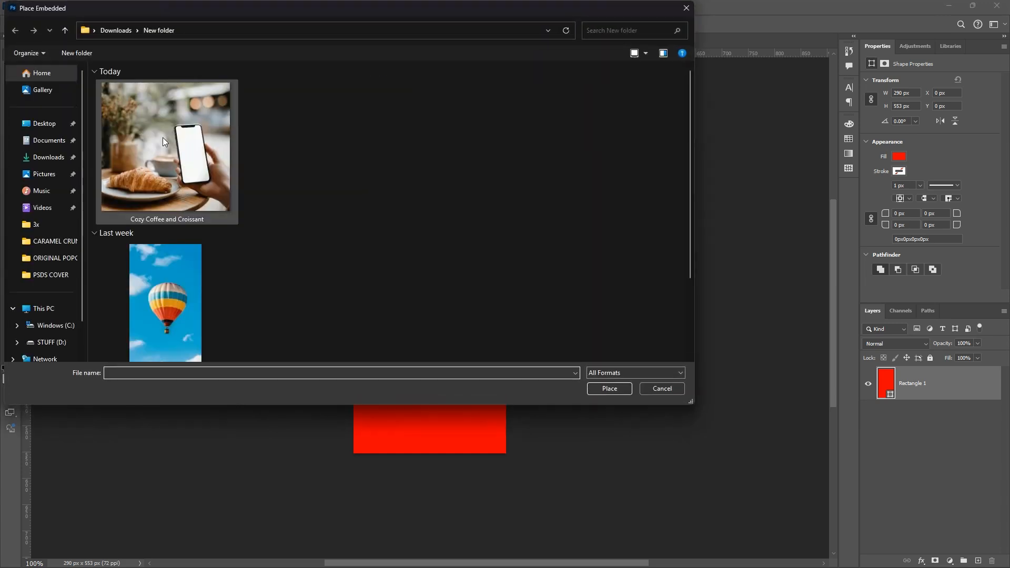
{"action": "left_click", "coordinate": [162, 137]}
{"action": "left_click", "coordinate": [165, 260]}
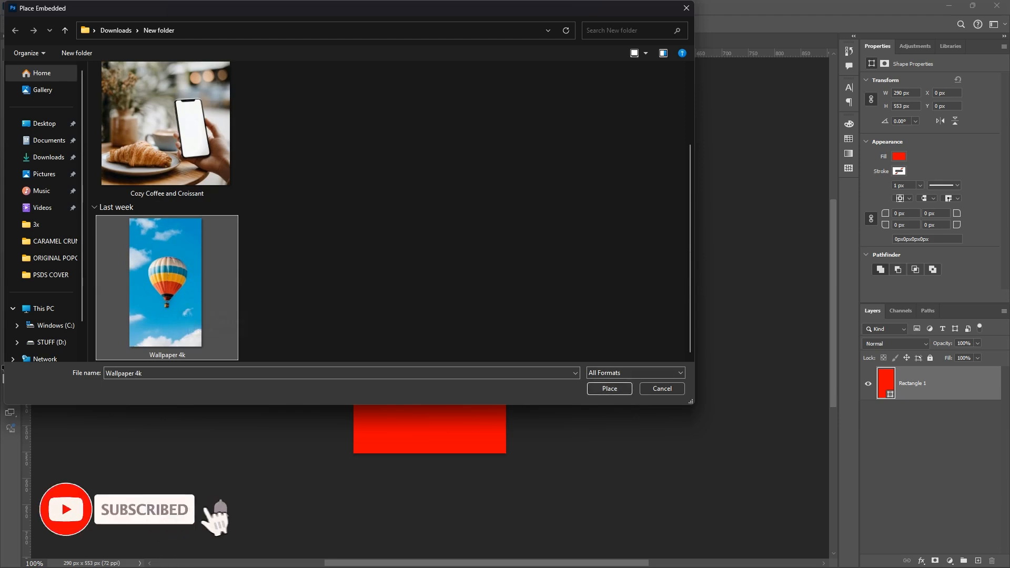
{"action": "left_click", "coordinate": [608, 388]}
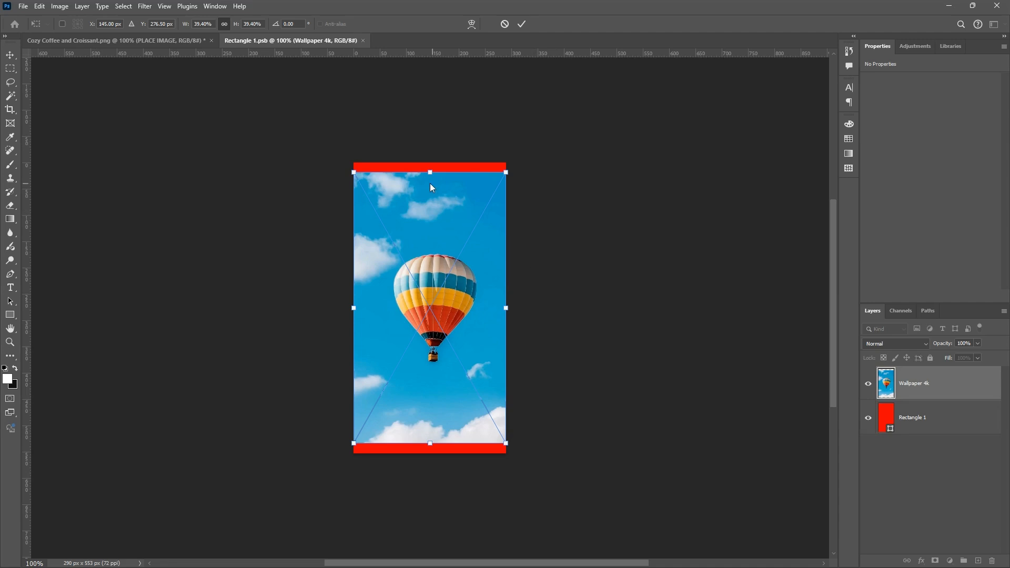
Scale the placed wallpaper to cover the full height of the red rectangle, and save the smart object to update the phone mockup
{"action": "left_click_drag", "start_coordinate": [429, 172], "coordinate": [429, 163]}
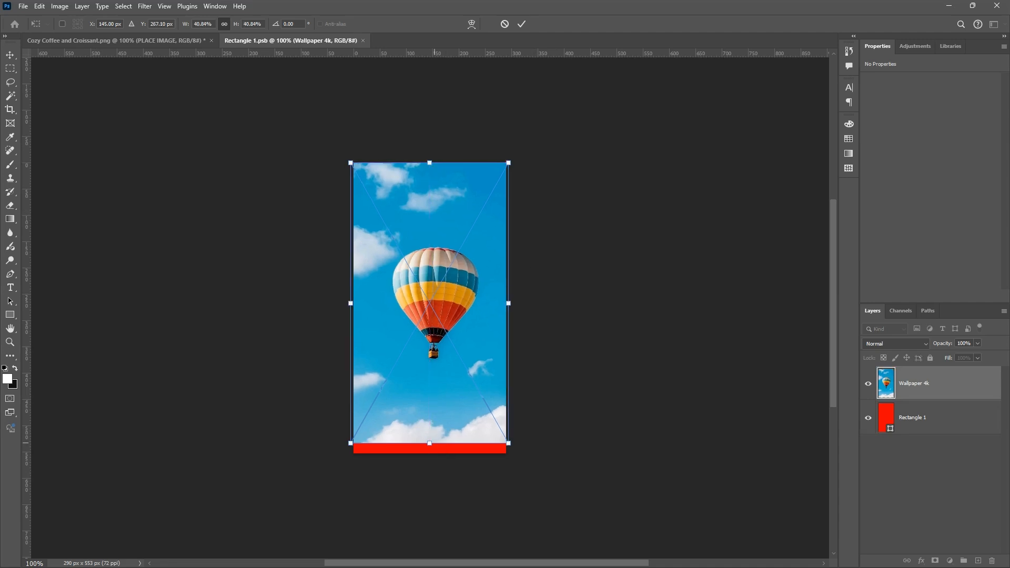
{"action": "left_click_drag", "start_coordinate": [430, 443], "coordinate": [435, 453]}
{"action": "key", "text": "Return"}
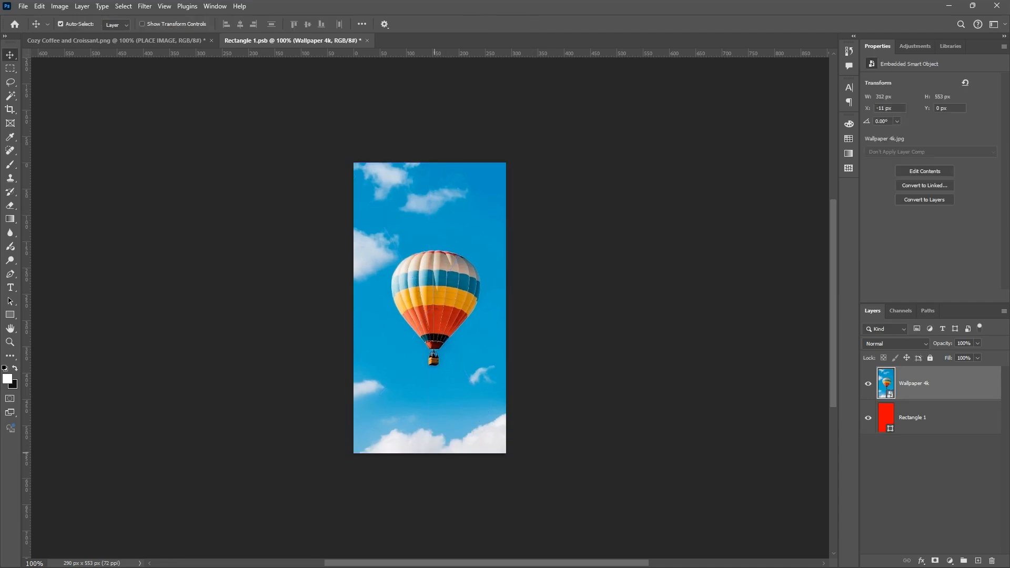
{"action": "key", "text": "ctrl+s"}
{"action": "left_click", "coordinate": [153, 40]}
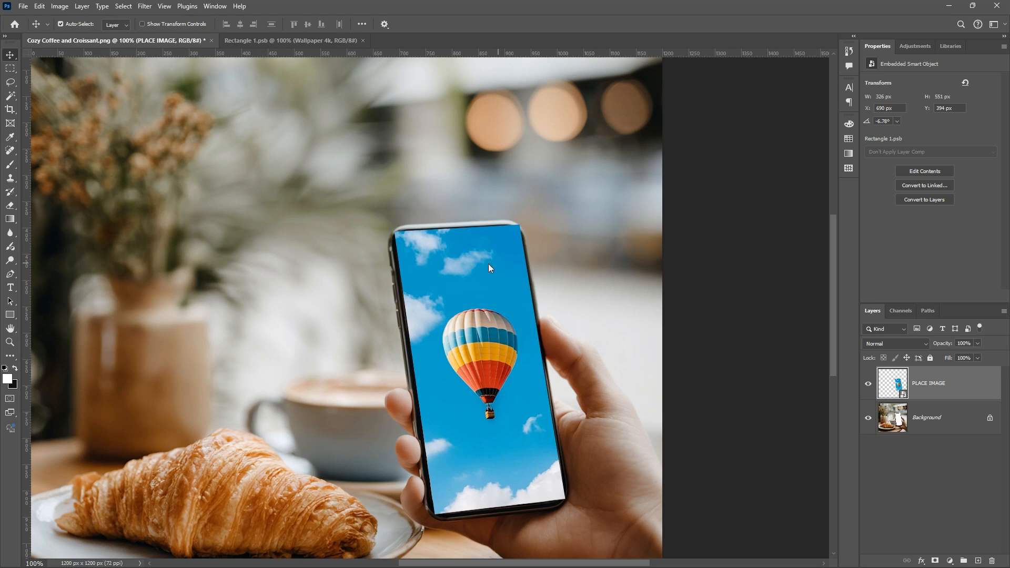
In the Rectangle 1.psb document, clip the Wallpaper 4k layer to Rectangle 1 with a clipping mask
{"action": "left_click", "coordinate": [296, 40]}
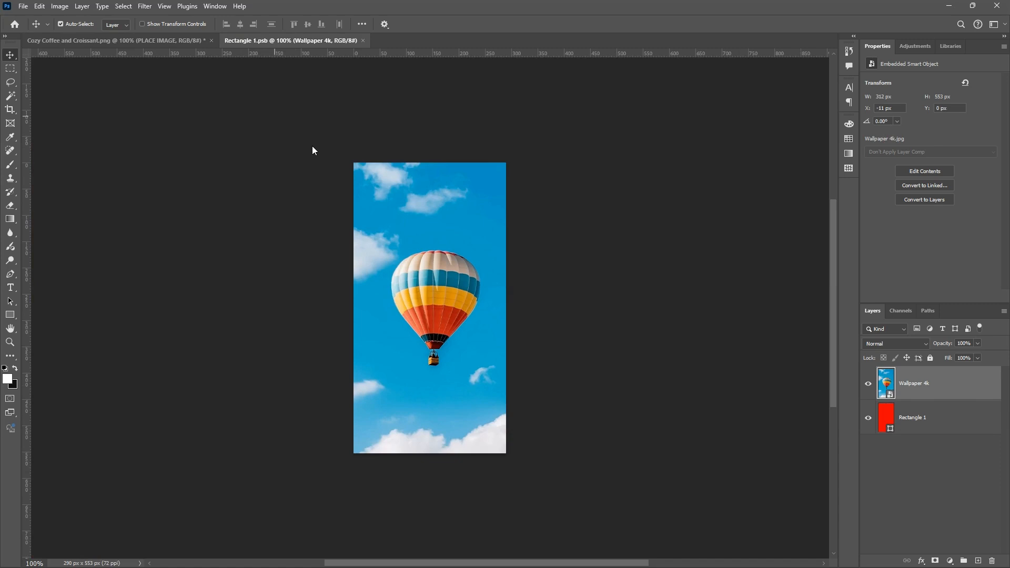
{"action": "right_click", "coordinate": [934, 389]}
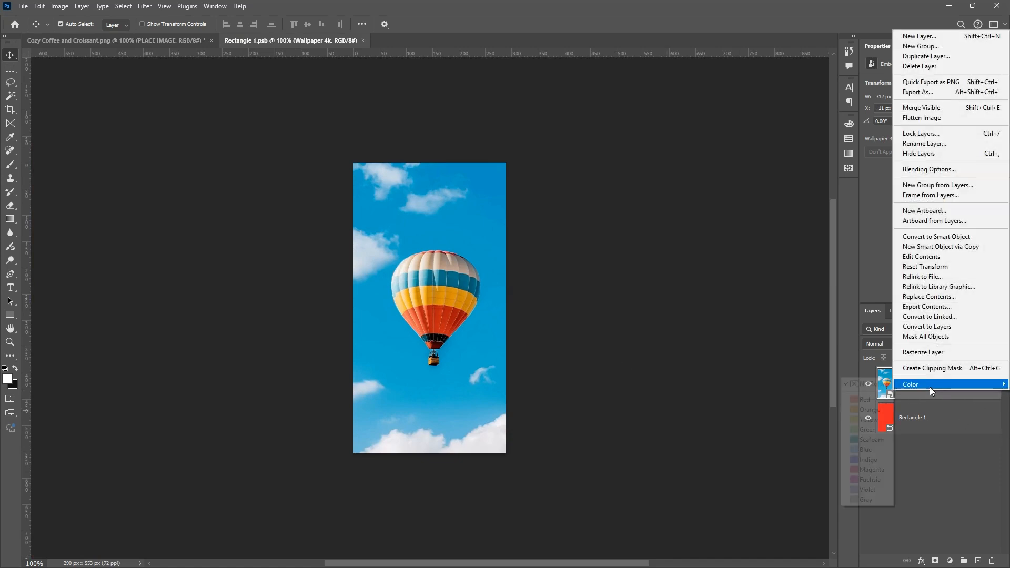
{"action": "left_click", "coordinate": [930, 389]}
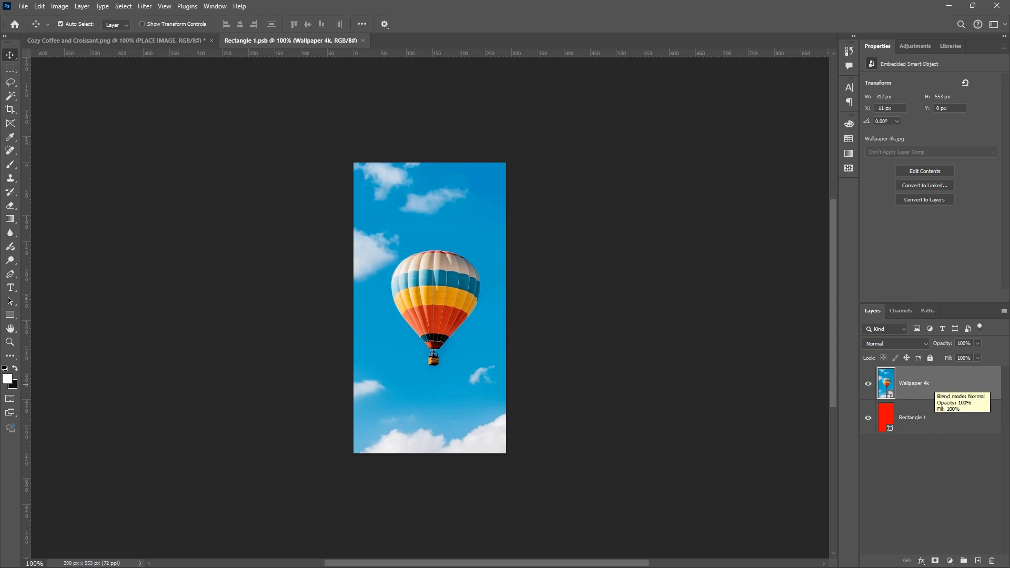
{"action": "right_click", "coordinate": [919, 394]}
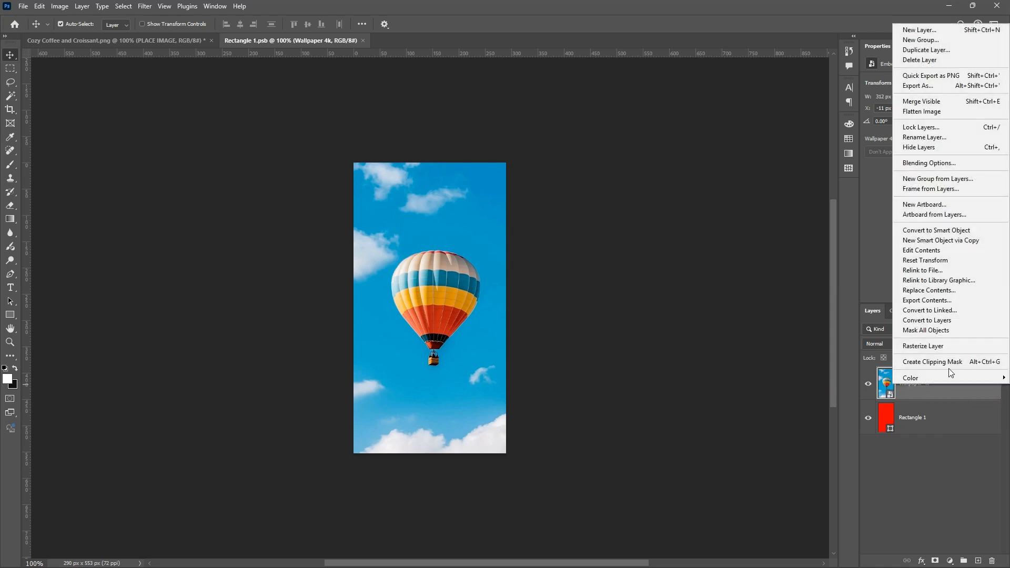
{"action": "left_click", "coordinate": [932, 362]}
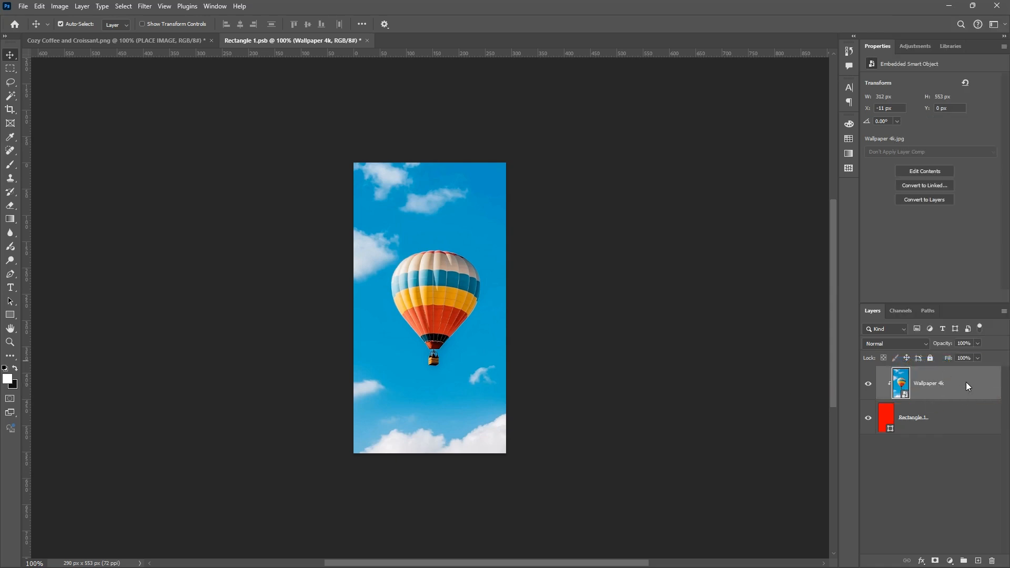
Release the Wallpaper 4k layer's clipping mask and create it again
{"action": "right_click", "coordinate": [966, 382]}
{"action": "left_click", "coordinate": [944, 360]}
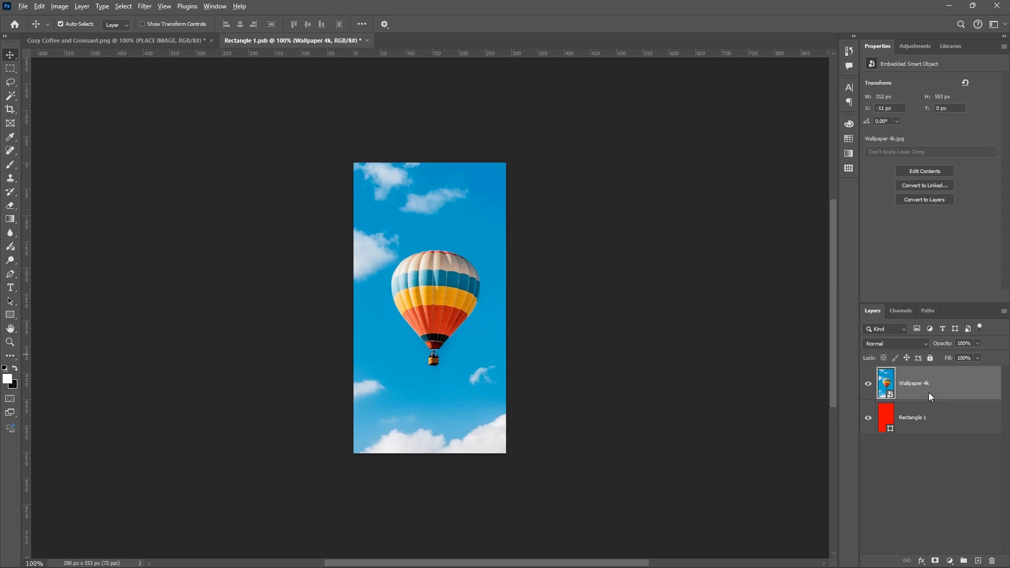
{"action": "key", "text": "ctrl+alt+g"}
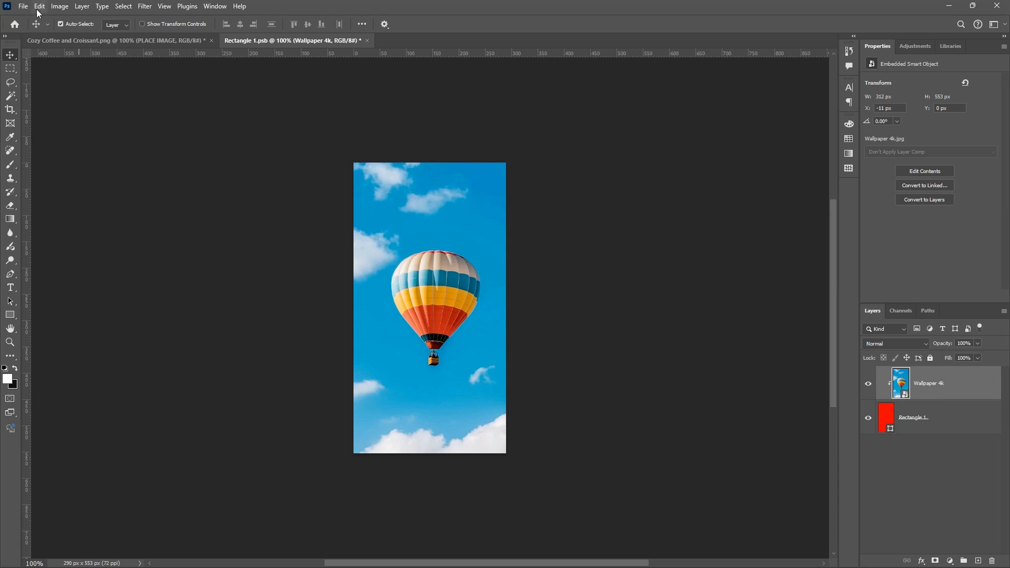
Save the smart object and inspect the wallpaper's corners and edges on the phone in the coffee photo document
{"action": "key", "text": "ctrl+s"}
{"action": "left_click", "coordinate": [179, 42]}
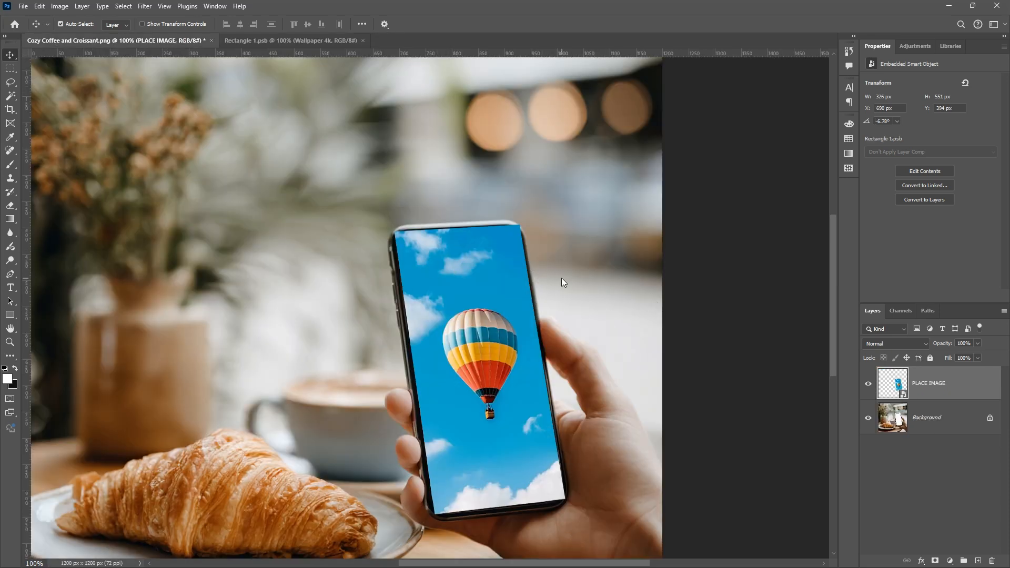
{"action": "key", "text": "ctrl+minus"}
{"action": "key", "text": "ctrl+plus"}
{"action": "key", "text": "ctrl+plus"}
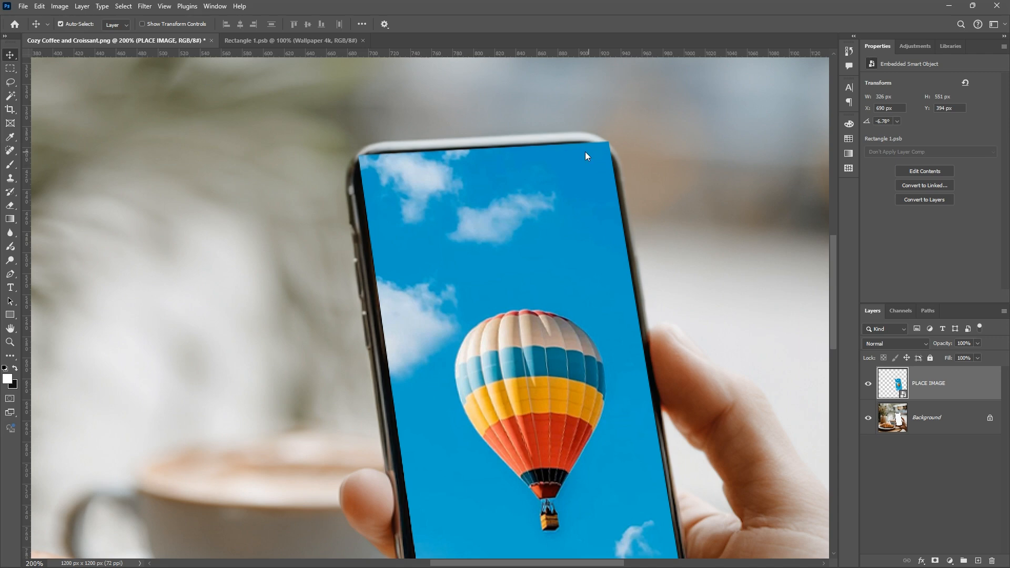
{"action": "scroll", "coordinate": [620, 271], "scroll_direction": "down", "scroll_amount": 6}
{"action": "scroll", "coordinate": [604, 292], "scroll_direction": "right", "scroll_amount": 2}
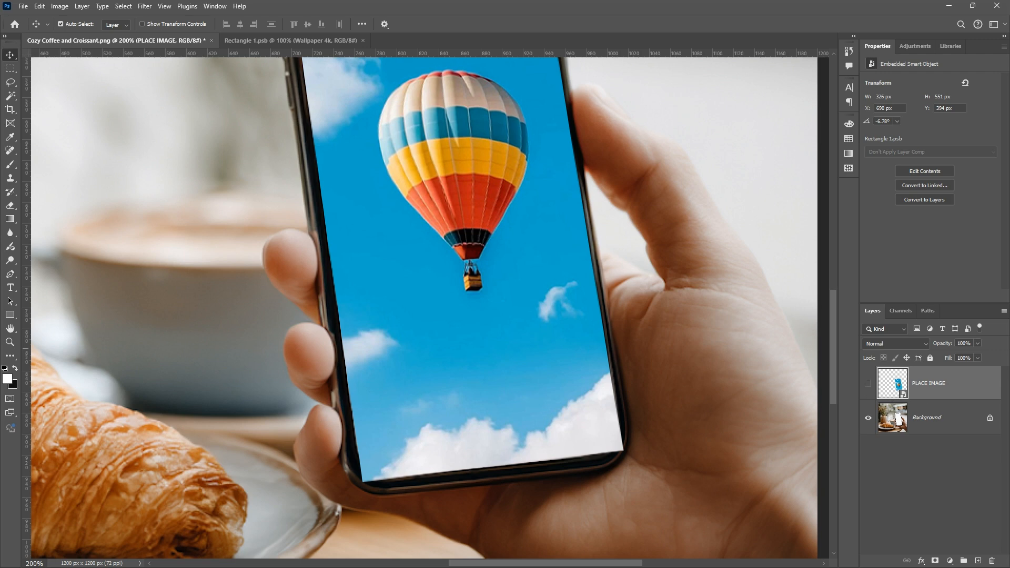
Hide the PLACE IMAGE layer and make the Background layer active
{"action": "left_click", "coordinate": [869, 384]}
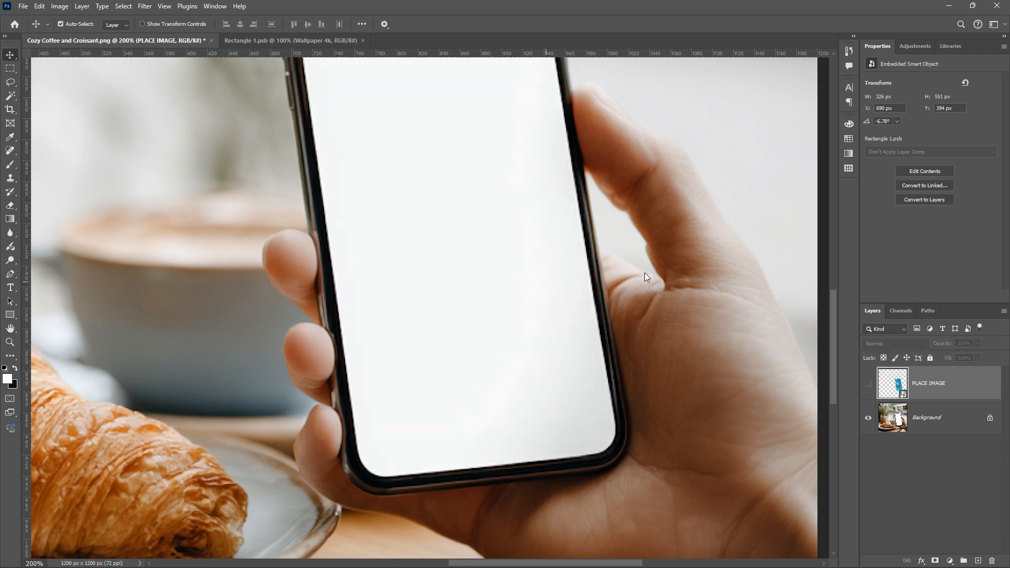
{"action": "left_click", "coordinate": [898, 421]}
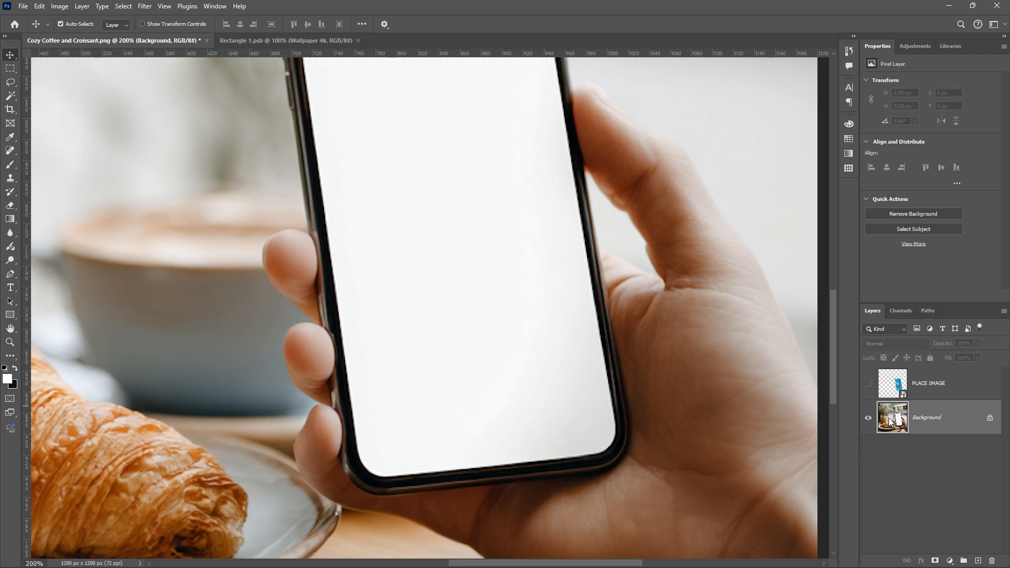
{"action": "scroll", "coordinate": [642, 349], "scroll_direction": "up", "scroll_amount": 8}
{"action": "scroll", "coordinate": [643, 349], "scroll_direction": "right", "scroll_amount": 2}
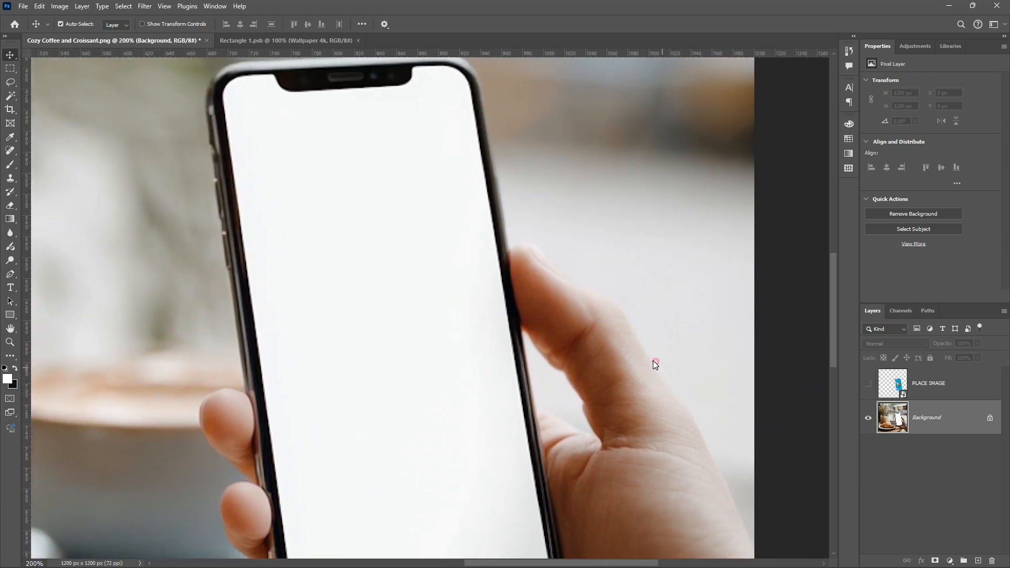
Select the phone's white screen on the Background layer with the Magic Wand tool, and show the PLACE IMAGE layer again
{"action": "left_click", "coordinate": [10, 96]}
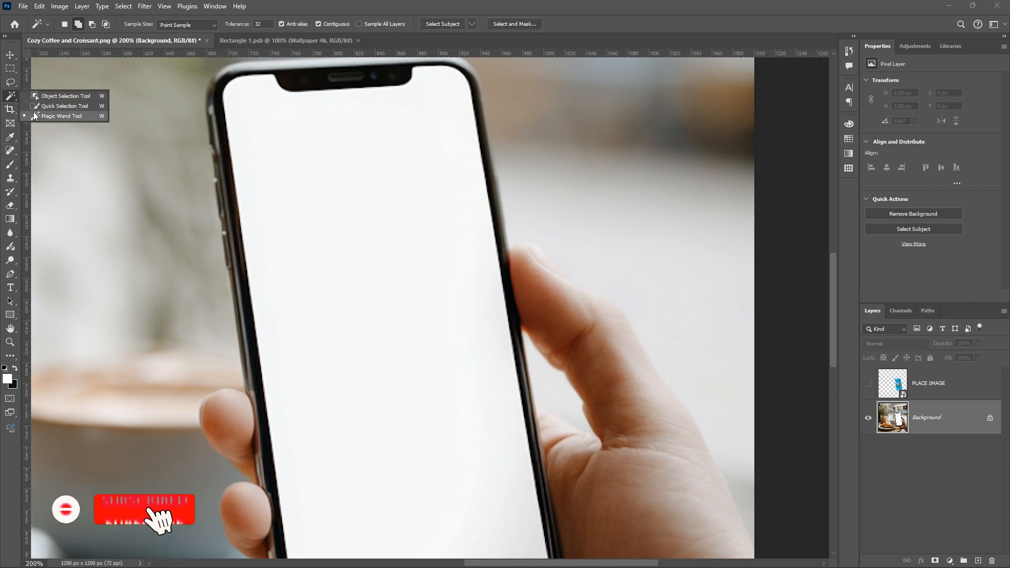
{"action": "left_click", "coordinate": [61, 115]}
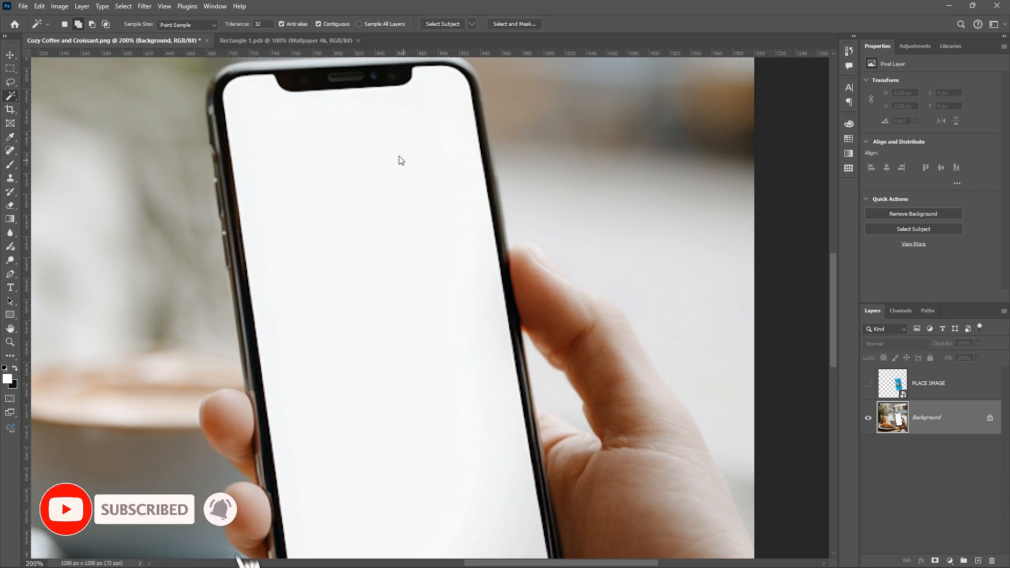
{"action": "key", "text": "ctrl+minus"}
{"action": "key", "text": "ctrl+plus"}
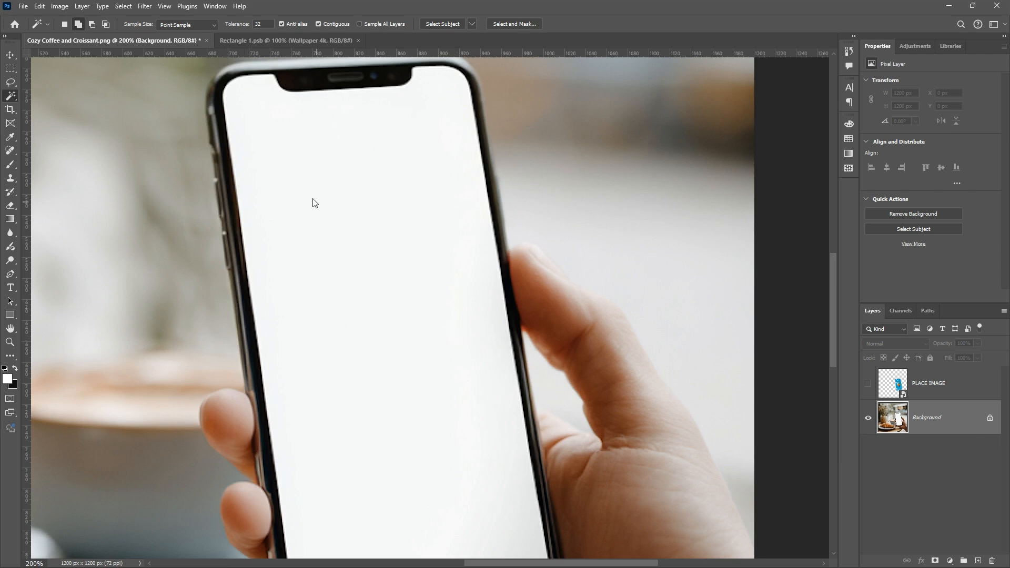
{"action": "left_click", "coordinate": [304, 221]}
{"action": "scroll", "coordinate": [531, 439], "scroll_direction": "down", "scroll_amount": 5}
{"action": "scroll", "coordinate": [529, 387], "scroll_direction": "up", "scroll_amount": 5}
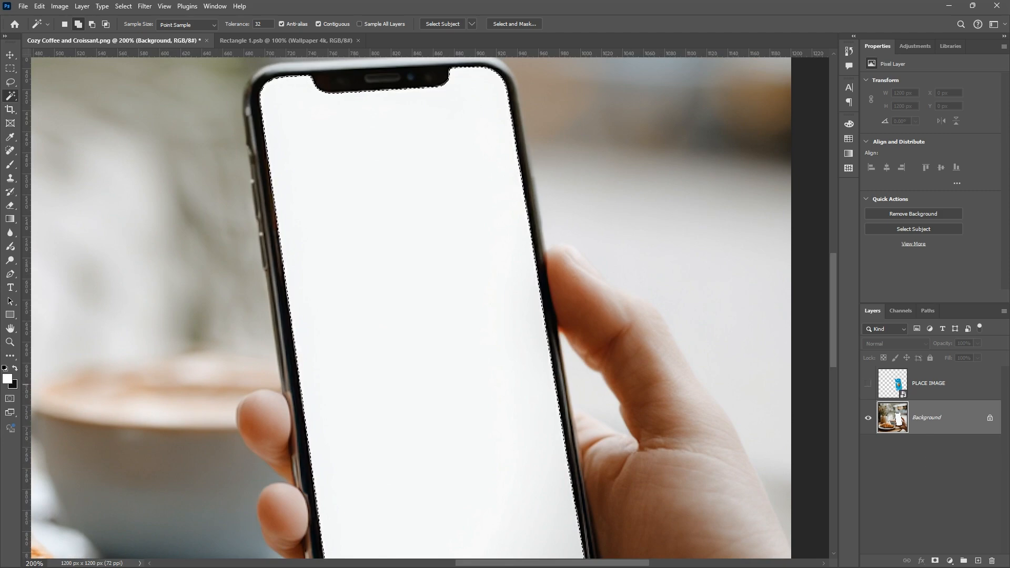
{"action": "left_click", "coordinate": [868, 383]}
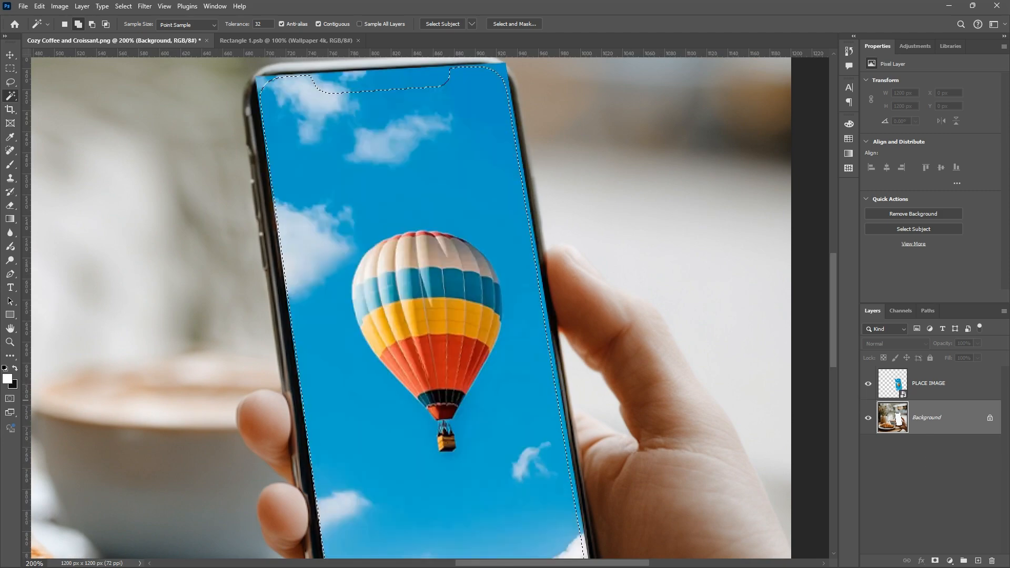
Make the PLACE IMAGE layer active and add a layer mask to it from the phone screen selection
{"action": "left_click", "coordinate": [868, 383]}
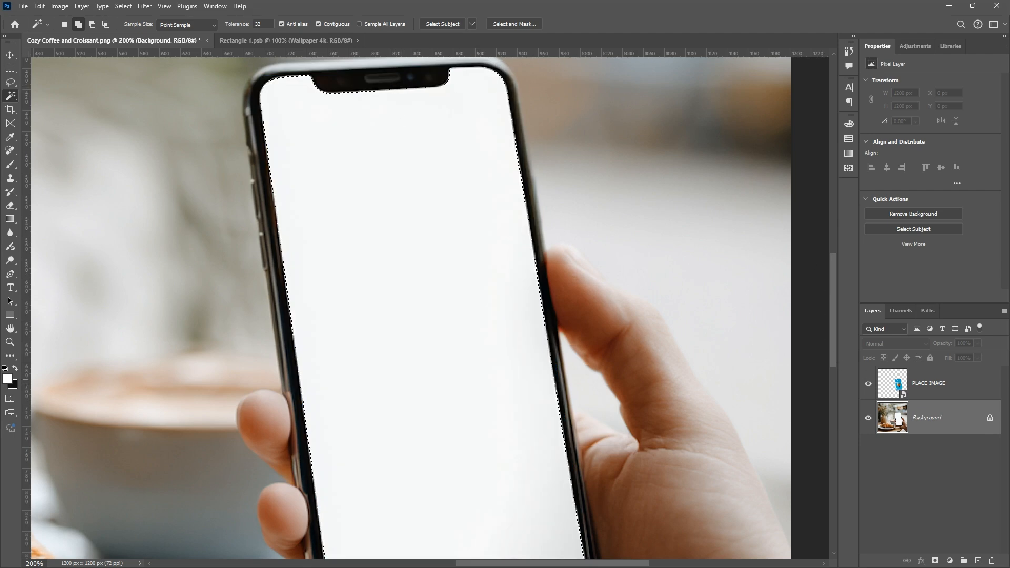
{"action": "left_click", "coordinate": [868, 384]}
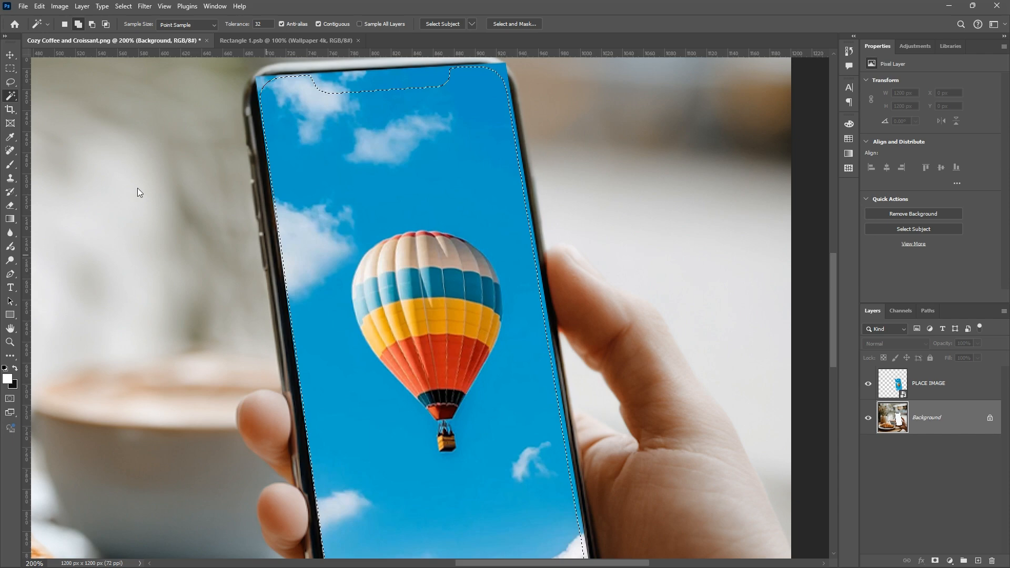
{"action": "left_click", "coordinate": [879, 388]}
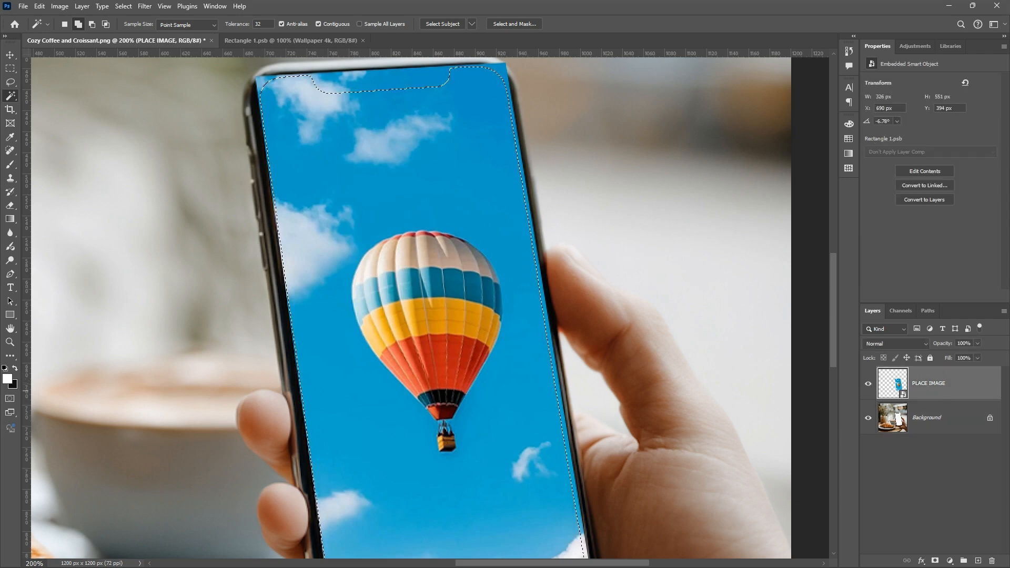
{"action": "key", "text": "ctrl+minus"}
{"action": "left_click_drag", "start_coordinate": [515, 320], "coordinate": [517, 279]}
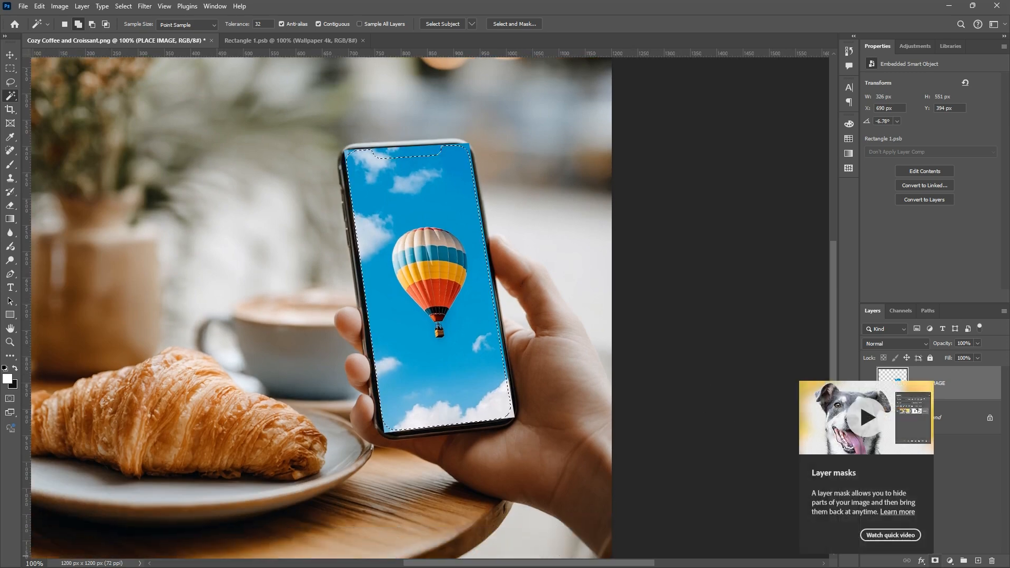
{"action": "left_click", "coordinate": [934, 561]}
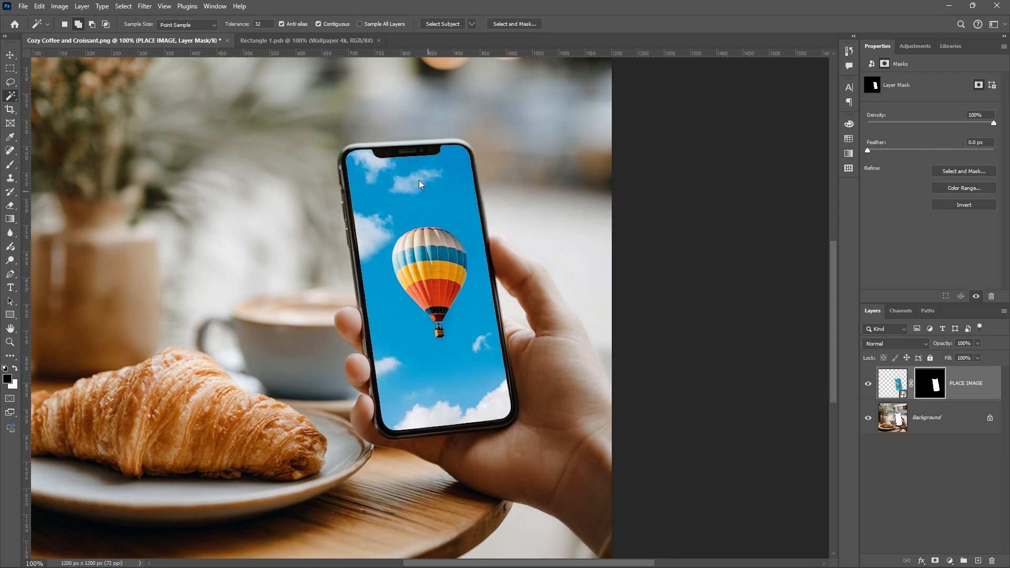
Inspect the masked wallpaper around the phone's notch, rounded corners and screen edges
{"action": "key", "text": "ctrl+plus"}
{"action": "key", "text": "ctrl+plus"}
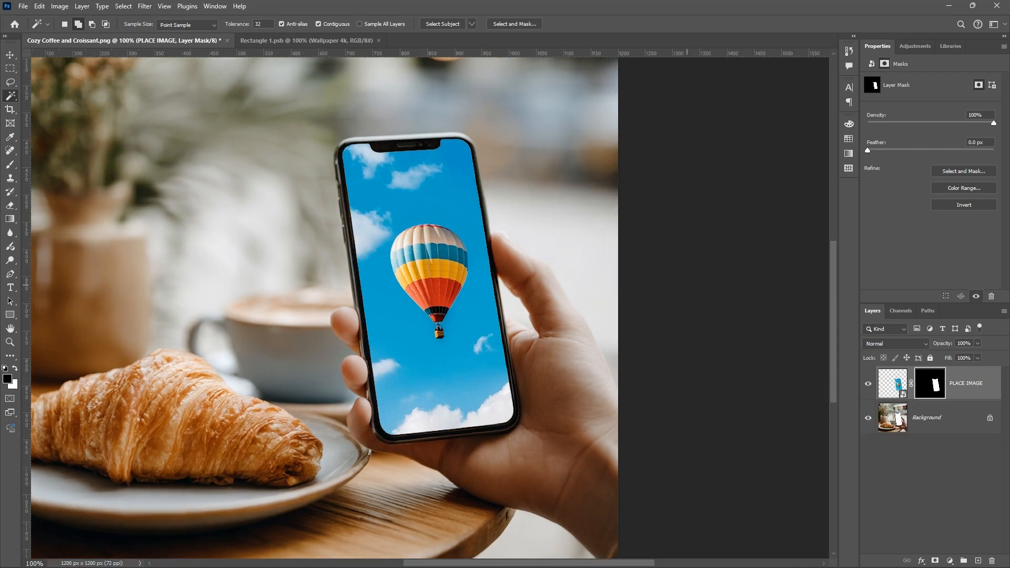
{"action": "key", "text": "ctrl+minus"}
{"action": "key", "text": "ctrl+minus"}
{"action": "key", "text": "ctrl+plus"}
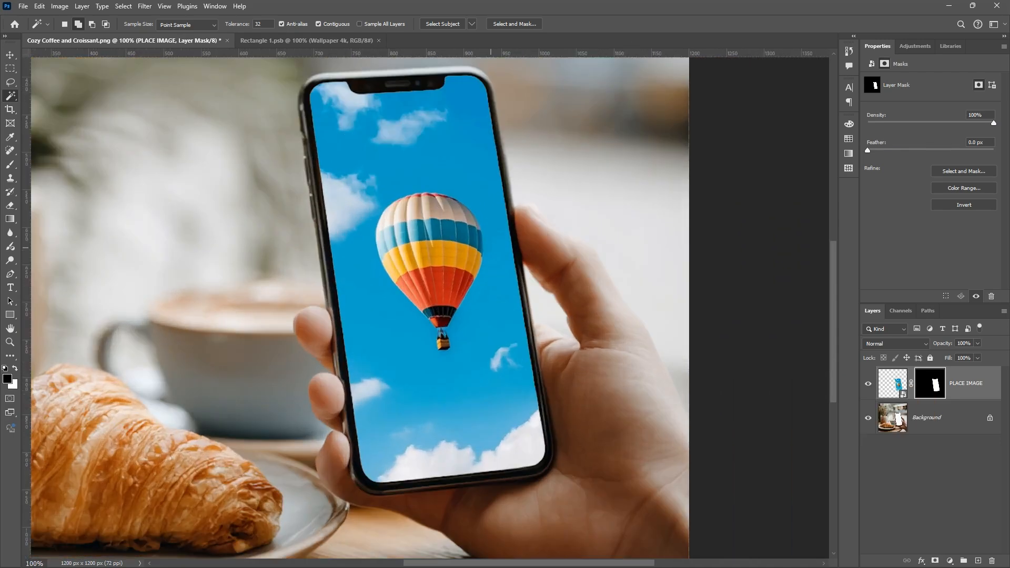